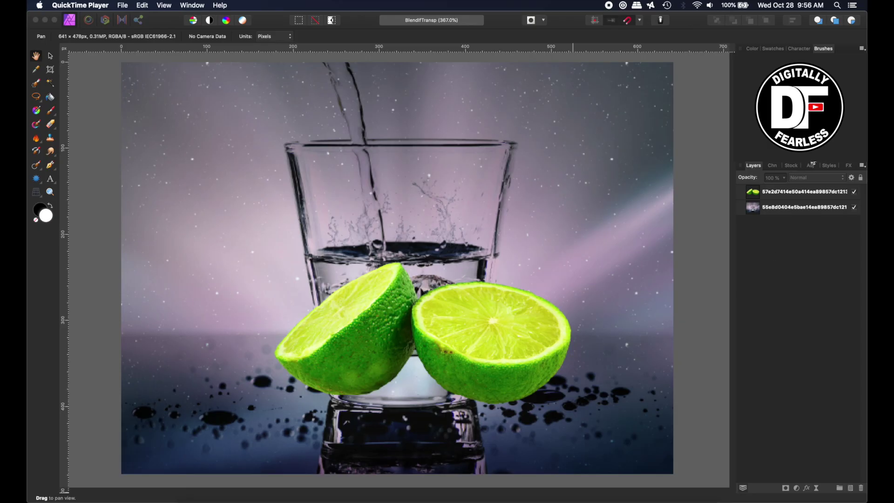
Step: Duplicate both the glass background layer and the lime halves layer
click(854, 192)
click(854, 192)
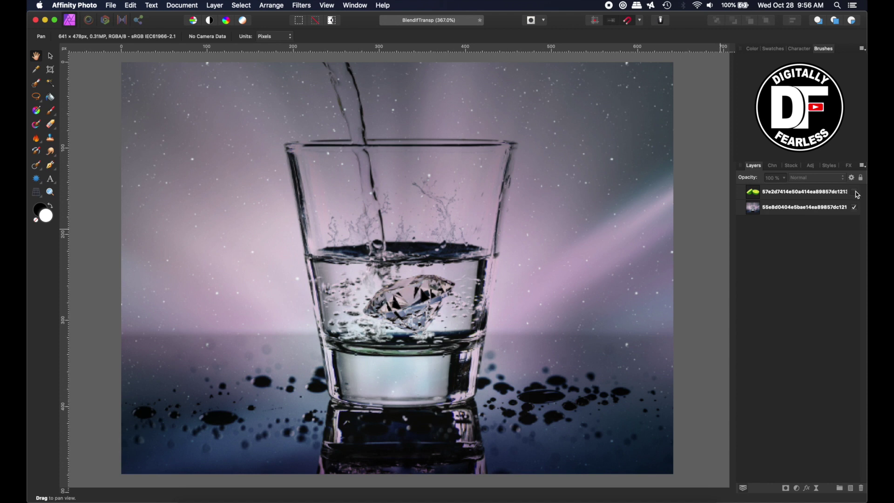
click(855, 191)
click(792, 166)
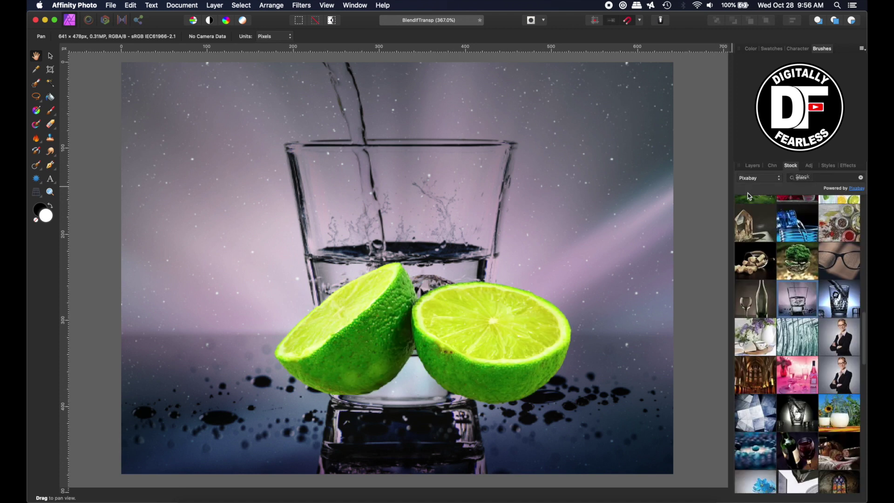
click(754, 167)
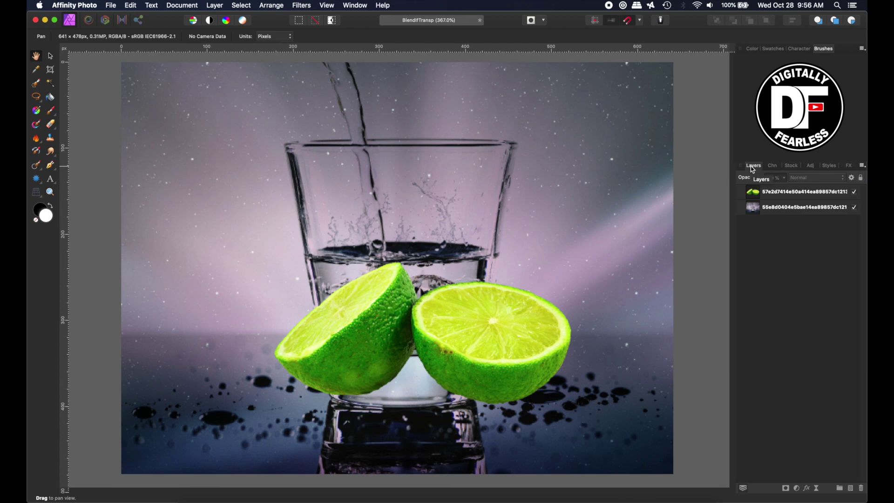
alt+click(753, 207)
click(855, 193)
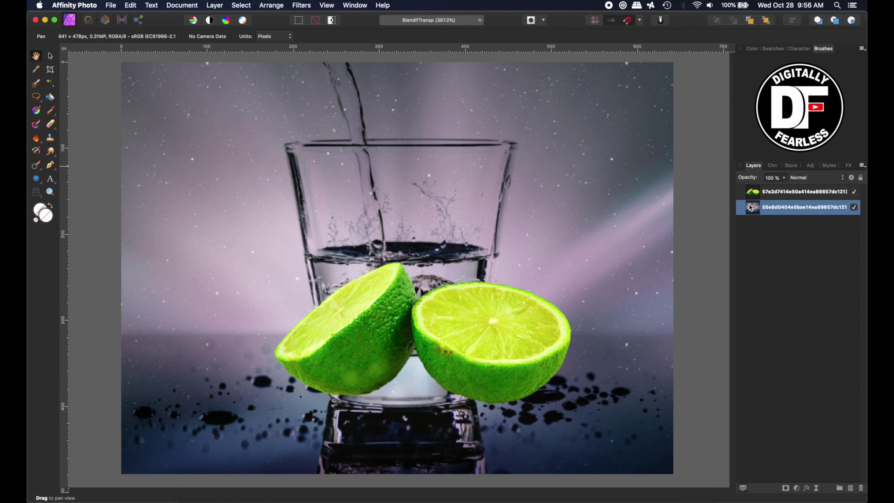
key(super+j)
click(753, 194)
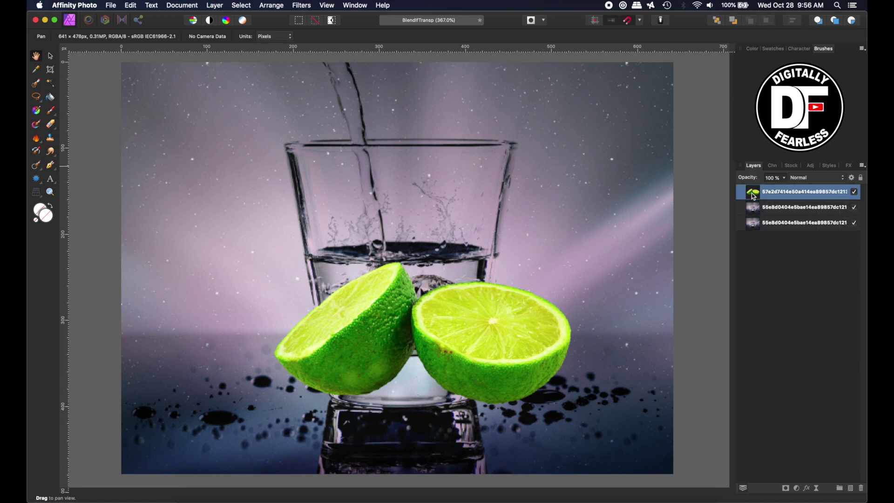
key(super+j)
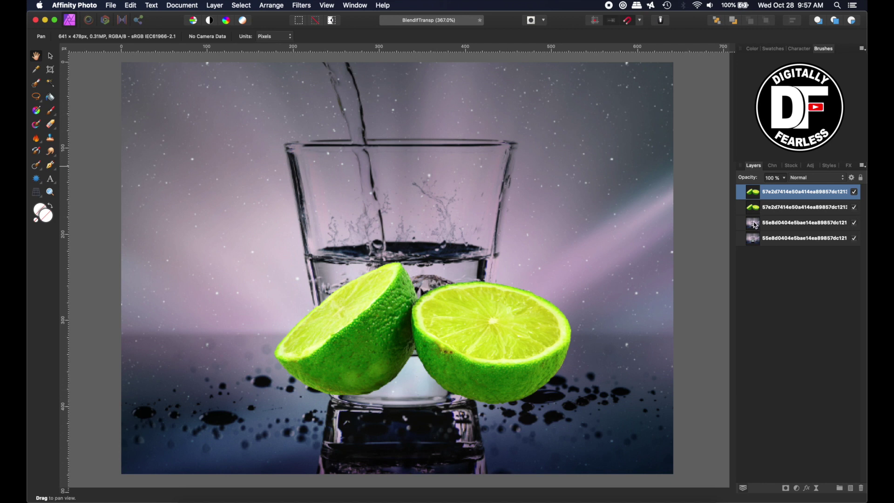
Step: Group the original lime and glass layers into a group named Originals
drag(756, 225, 752, 205)
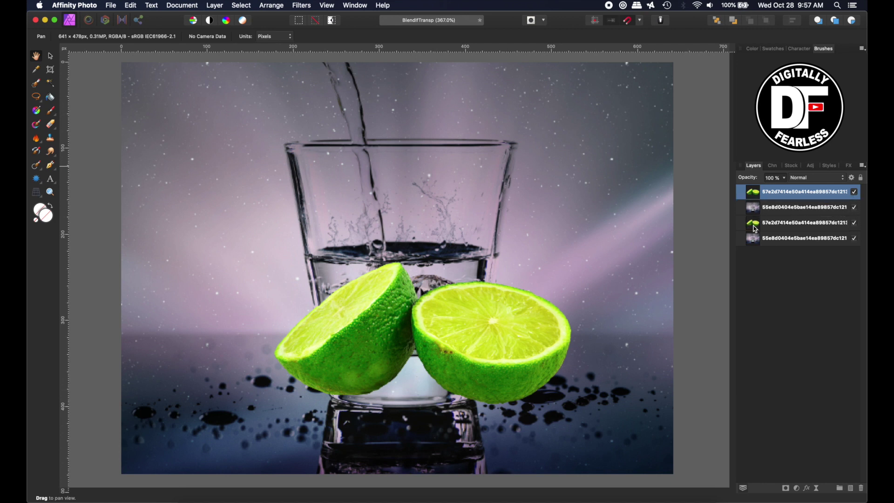
click(756, 228)
shift+click(756, 241)
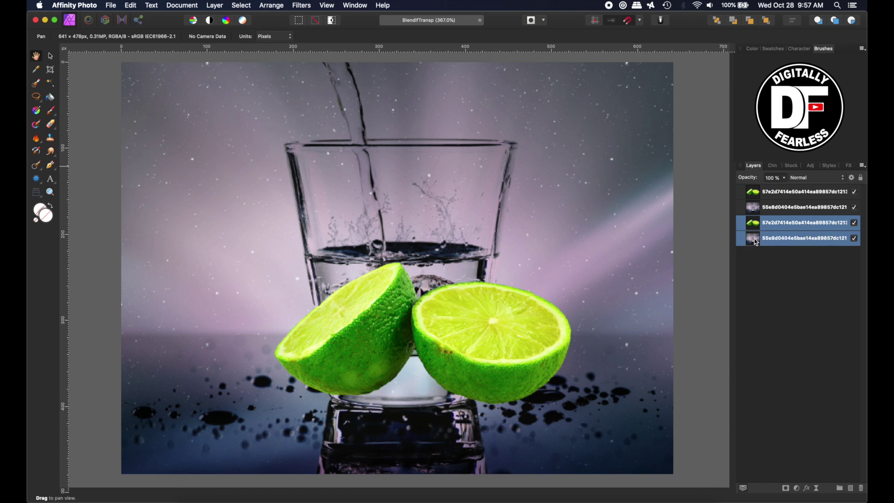
key(super+g)
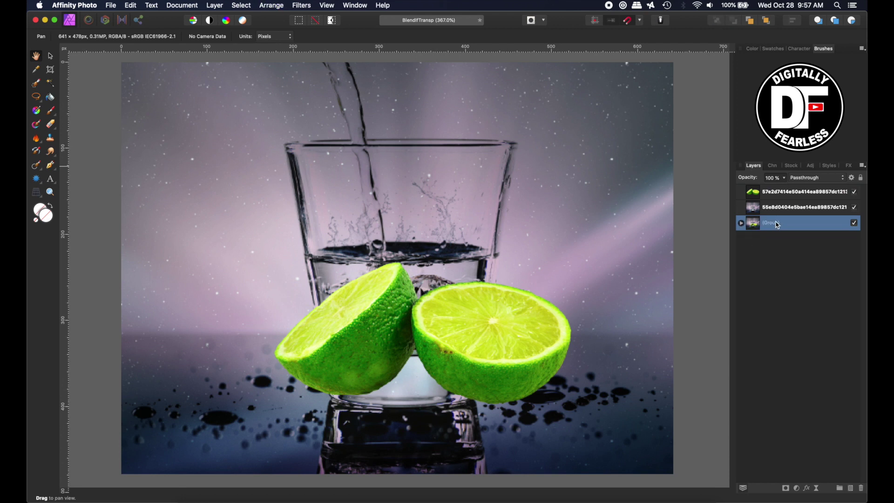
double_click(776, 222)
text(Originals)
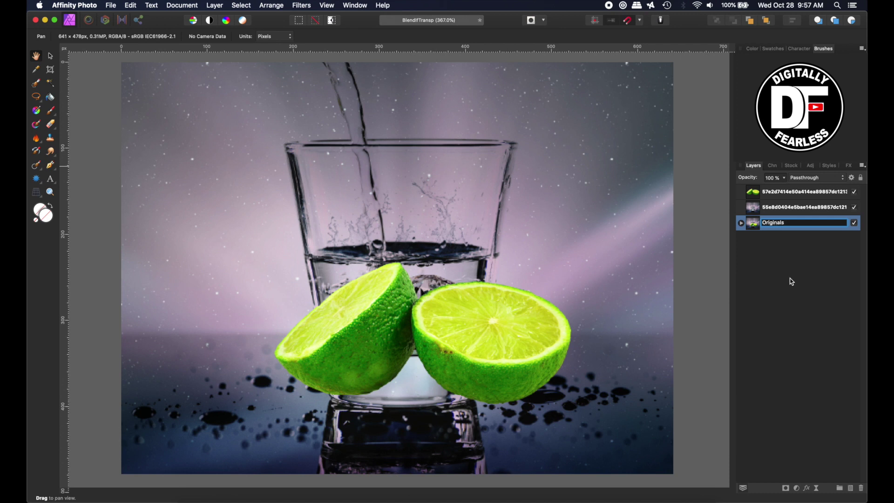
click(792, 280)
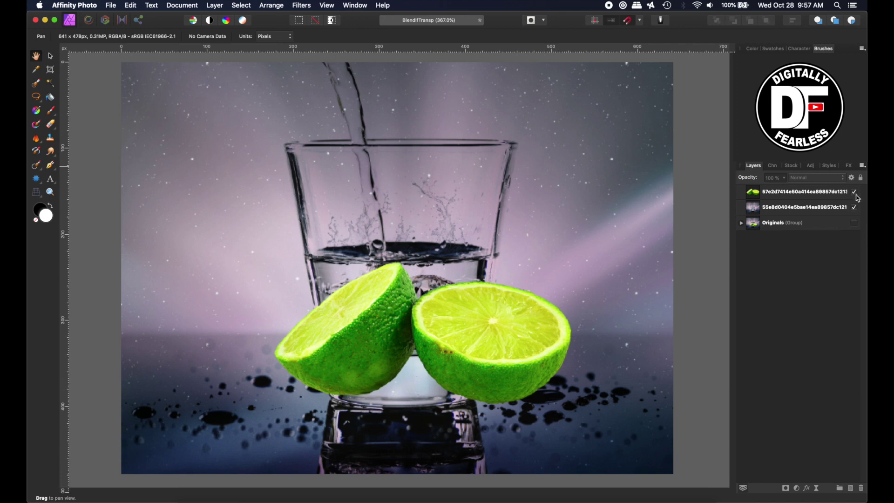
Step: Hide the top lime layer so the glass shows on its own
click(854, 191)
click(856, 209)
click(855, 207)
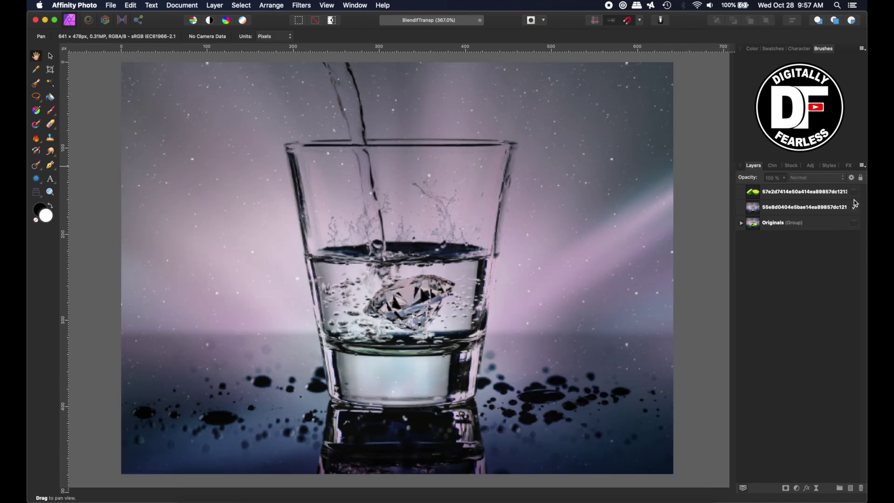
click(853, 191)
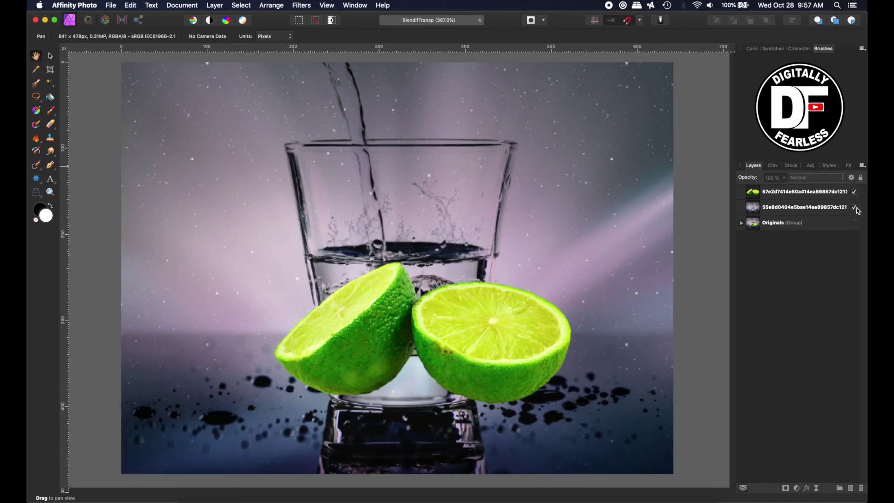
click(855, 192)
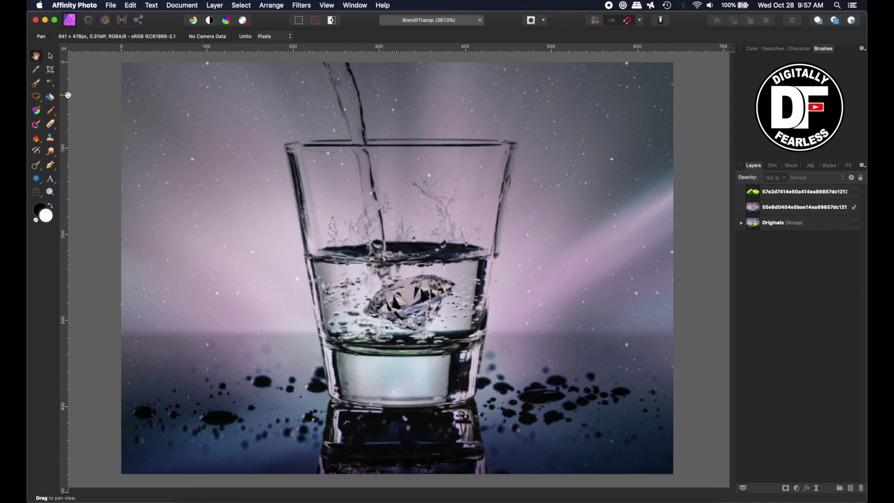
Step: With the Pen tool, trace the glass's left edge, curved bottom, right edge and top rim
click(52, 164)
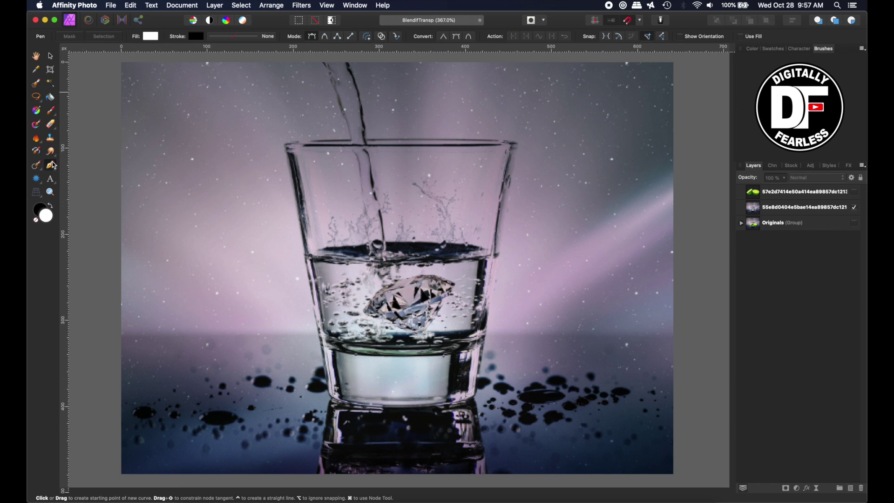
click(284, 144)
click(299, 222)
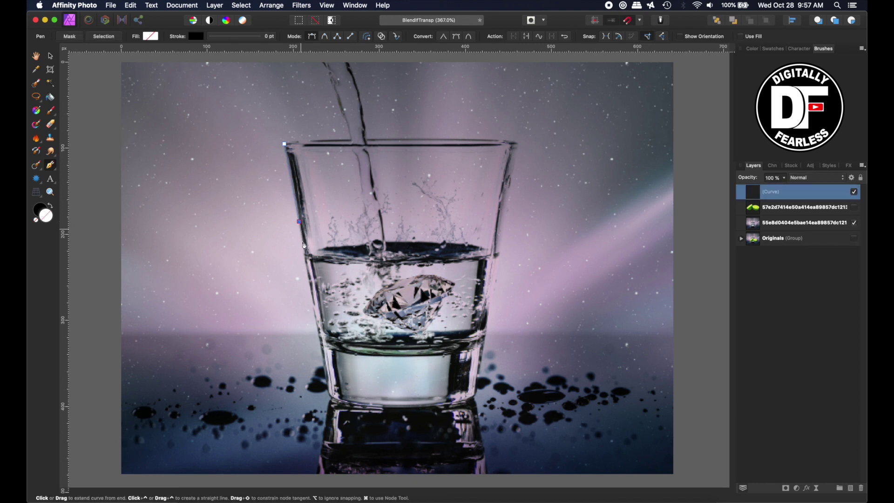
click(310, 283)
click(319, 331)
click(326, 370)
click(328, 393)
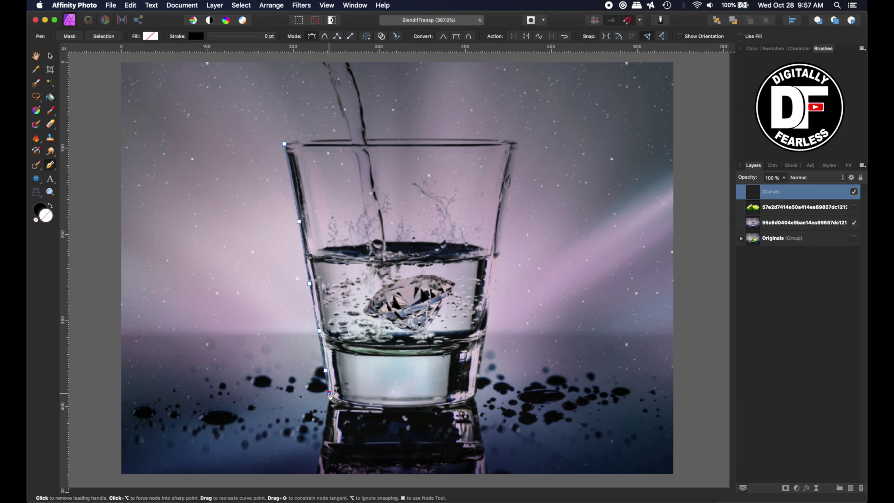
drag(403, 407, 433, 403)
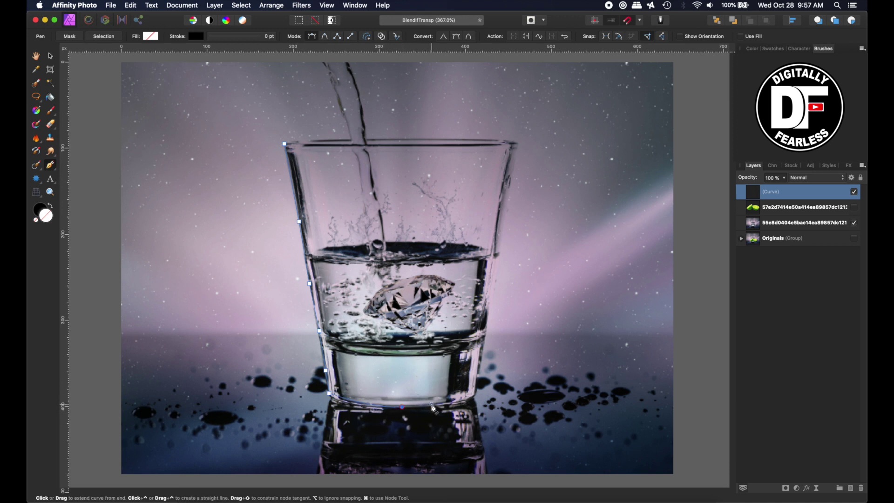
click(474, 395)
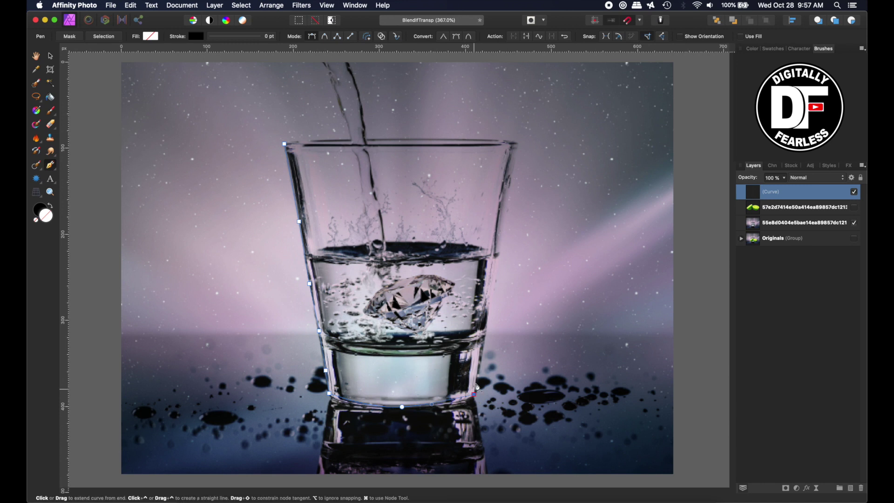
click(486, 325)
click(507, 180)
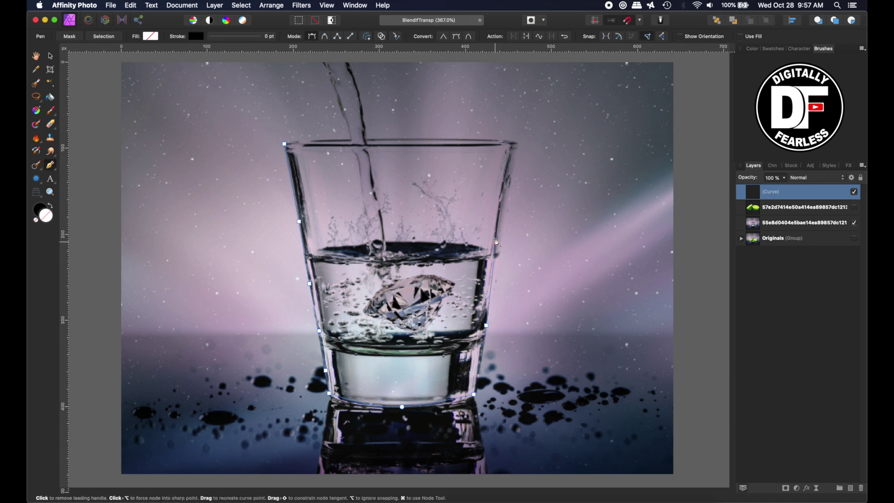
drag(515, 141, 496, 140)
click(397, 138)
click(368, 138)
Step: Trace around the pouring water stream and close the outline at the starting corner
click(367, 122)
scroll(368, 189, up, 5)
click(364, 173)
click(353, 147)
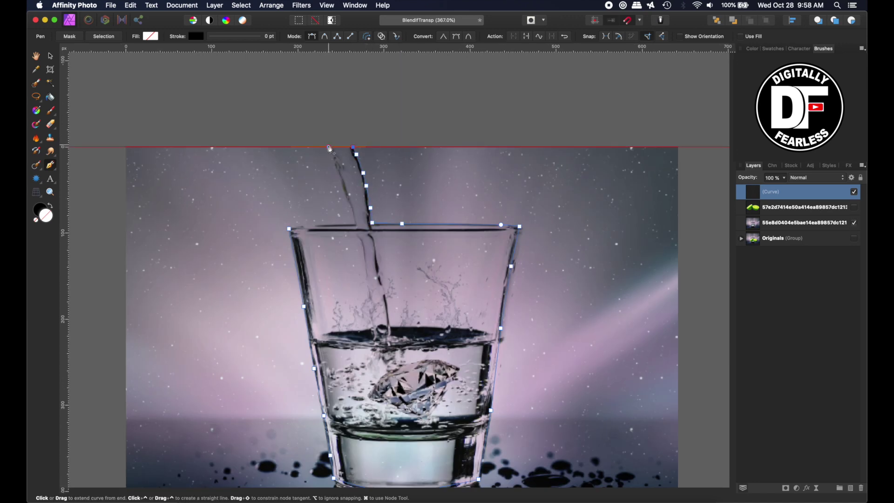
click(329, 147)
click(345, 187)
click(356, 223)
click(326, 224)
click(302, 226)
click(289, 230)
scroll(290, 230, down, 2)
scroll(290, 230, right, 1)
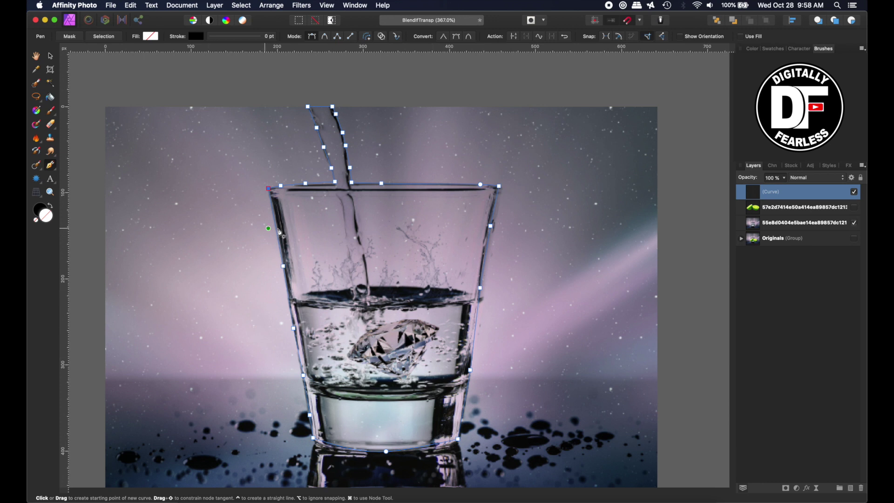
scroll(321, 331, down, 3)
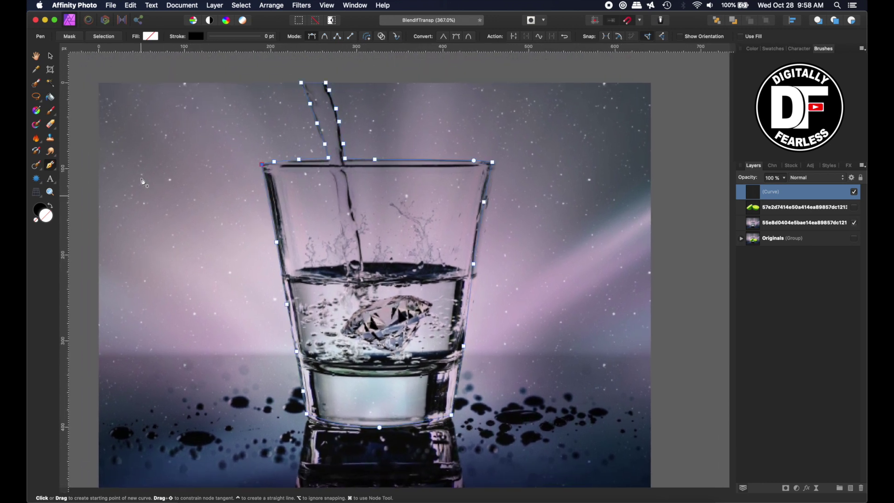
Step: Turn the traced outline into a selection and mask the glass layer with it
click(103, 39)
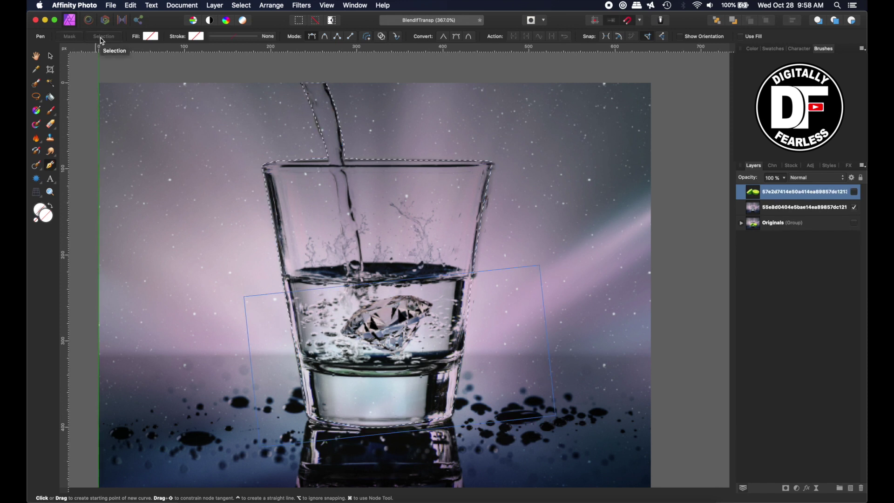
click(755, 211)
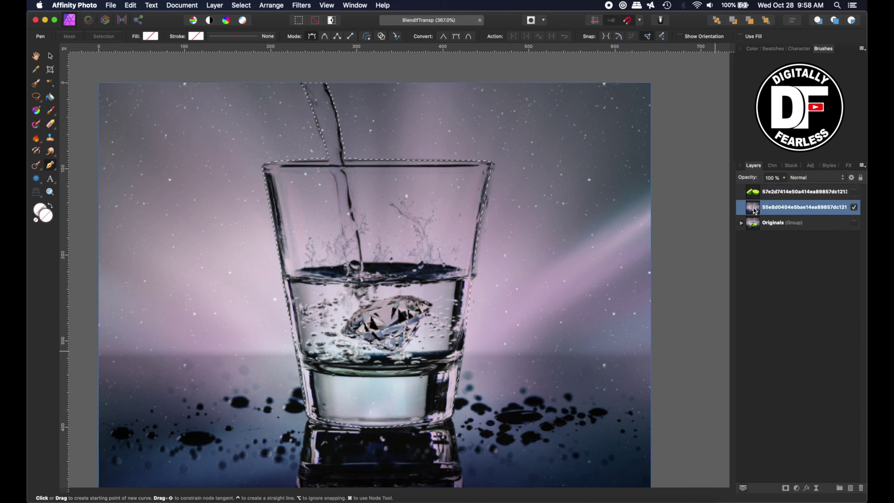
click(786, 488)
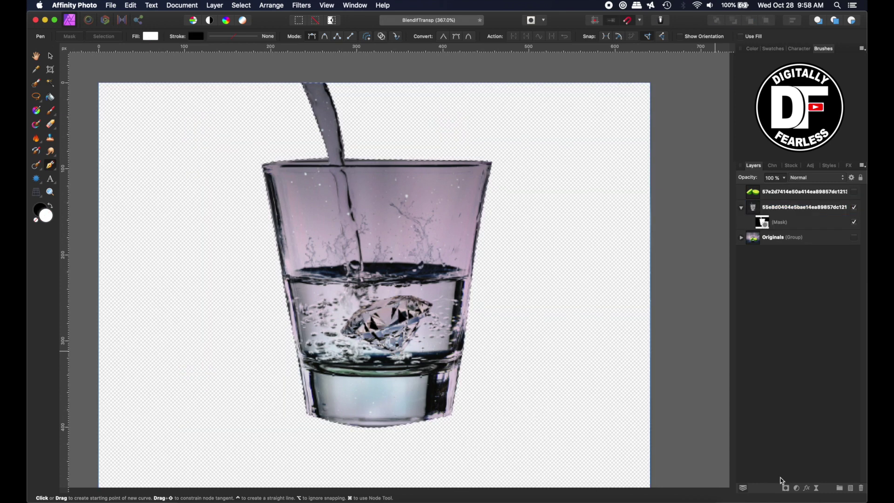
Step: Deselect and pick the original glass photo inside the expanded Originals group
key(super+d)
click(742, 238)
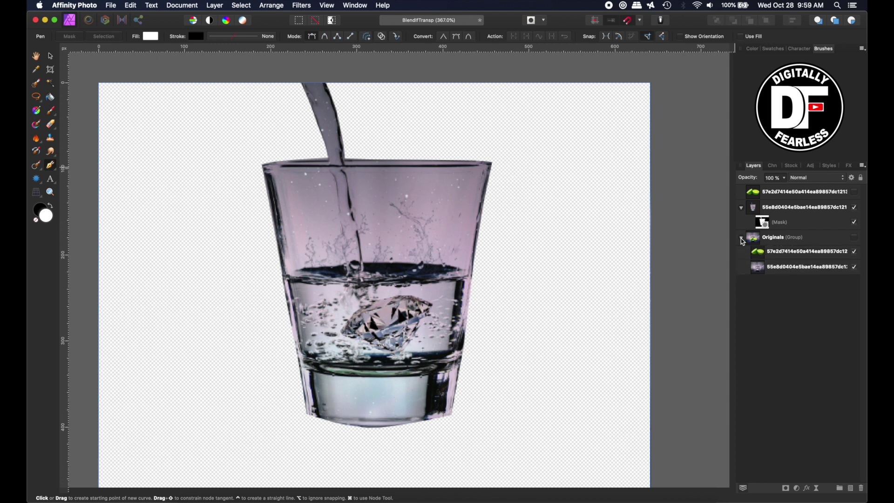
click(760, 274)
Step: Duplicate the original glass photo and move the copy above the Originals group
key(super+j)
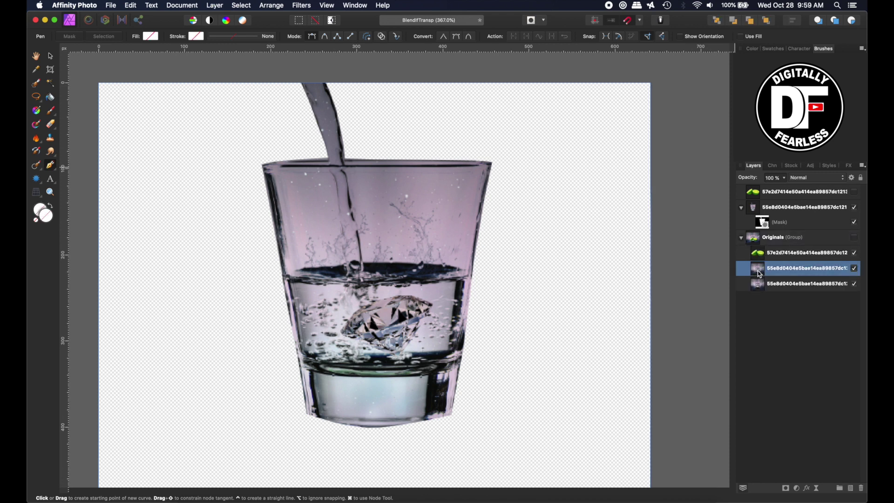
drag(760, 274, 748, 235)
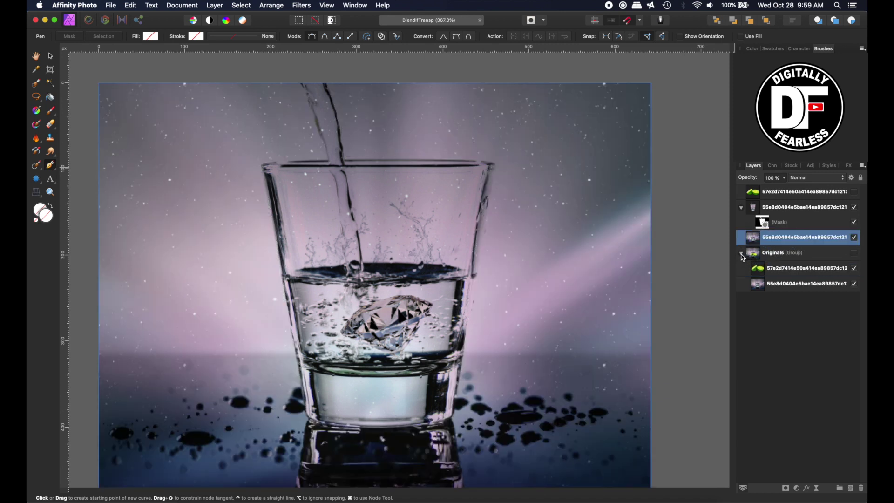
click(741, 253)
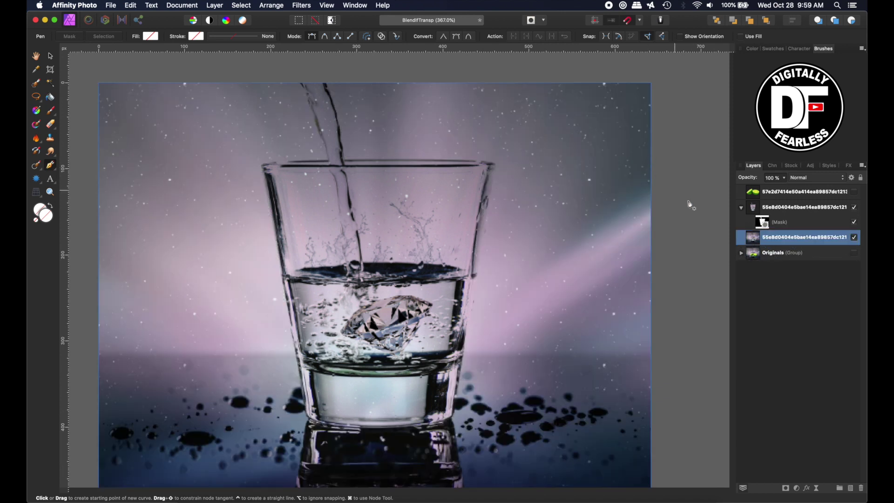
Step: Show the lime halves layer and place it below the masked glass layer
click(777, 191)
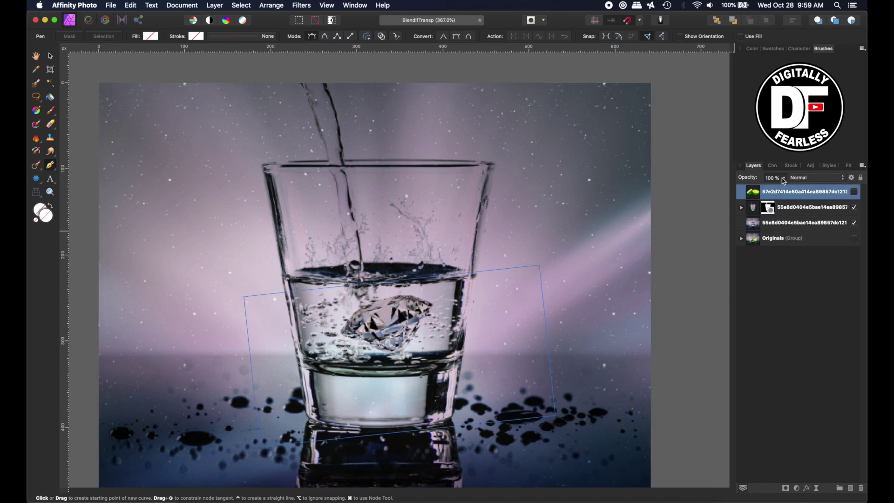
click(855, 191)
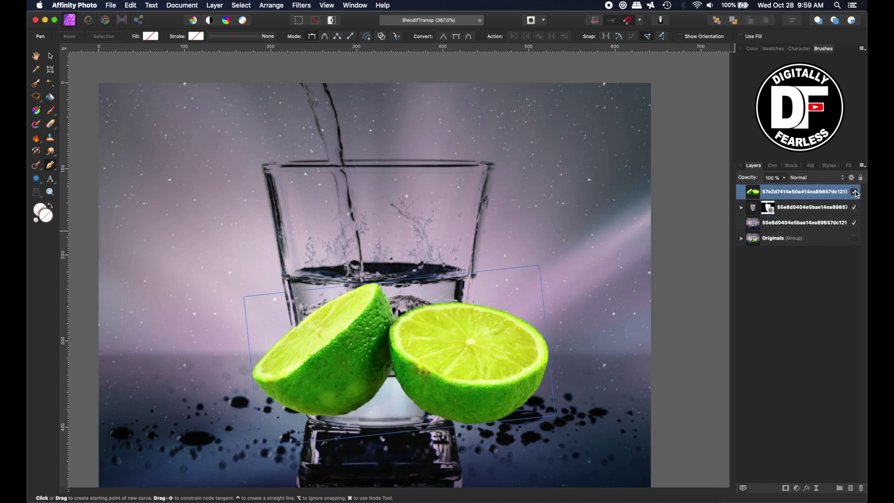
drag(751, 186, 746, 213)
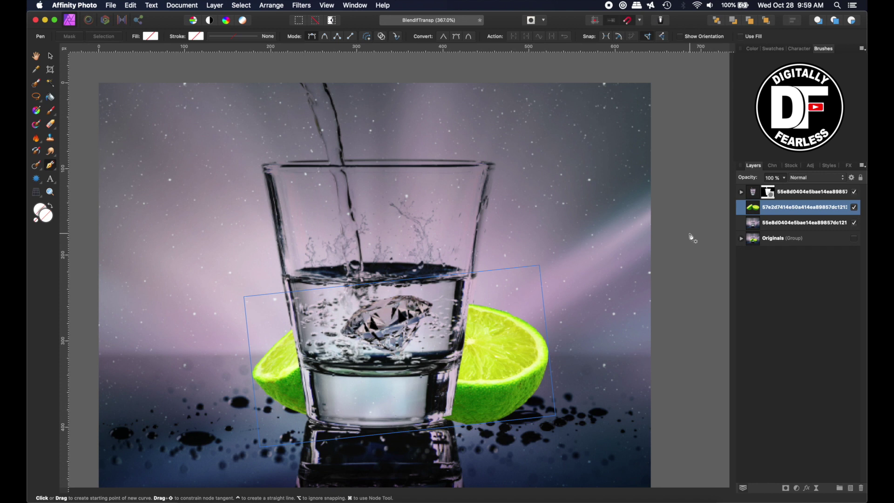
click(754, 192)
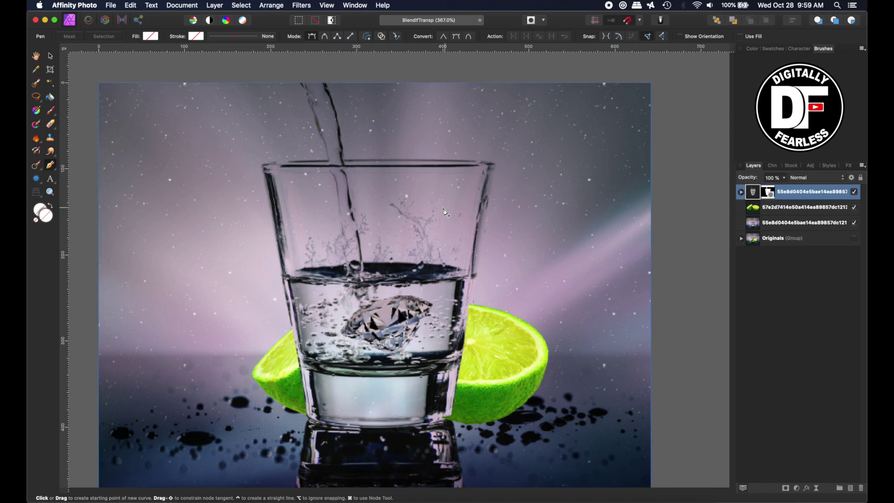
Step: In the masked glass's Blend Options, turn off Linear and curve the Underlying range to 22% in, 30% out
click(853, 178)
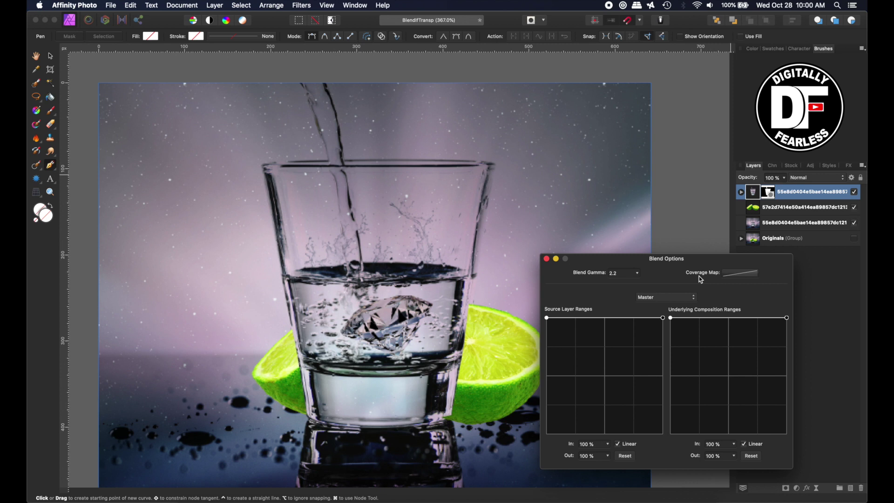
click(746, 445)
drag(697, 257, 651, 80)
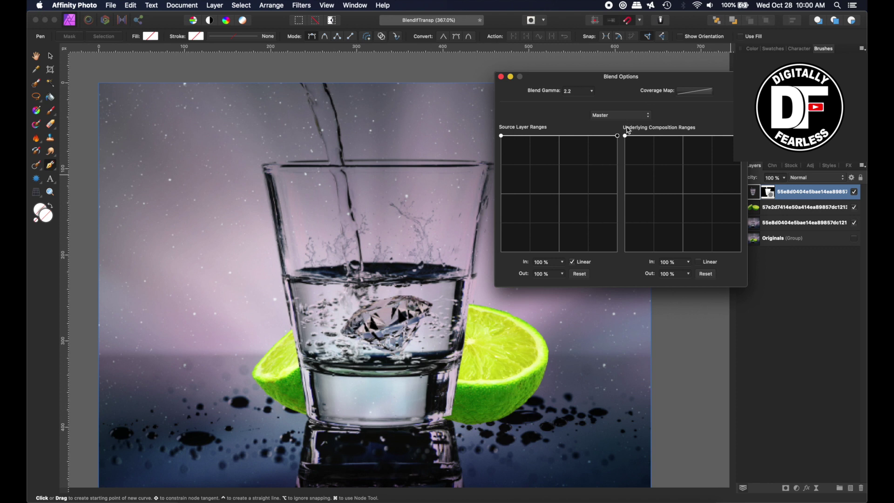
drag(627, 137, 629, 261)
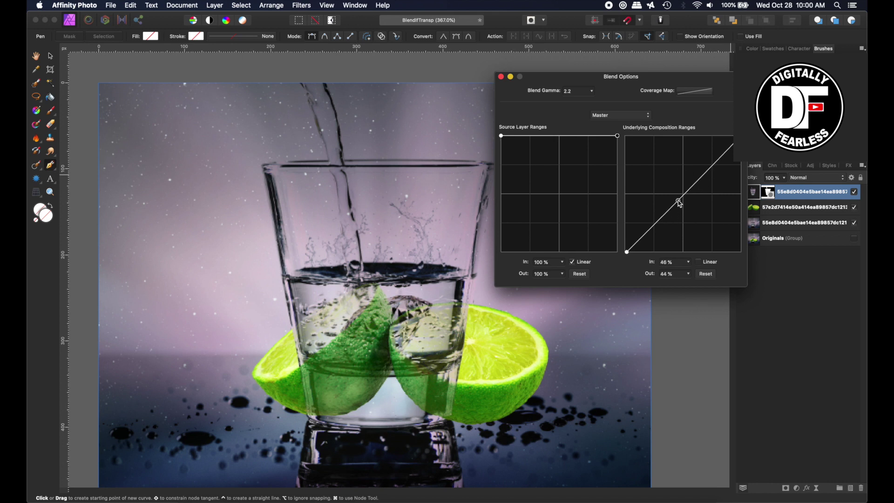
mouse_move(672, 200)
mouse_down()
mouse_move(661, 195)
mouse_move(667, 211)
mouse_move(673, 175)
mouse_move(675, 197)
mouse_up()
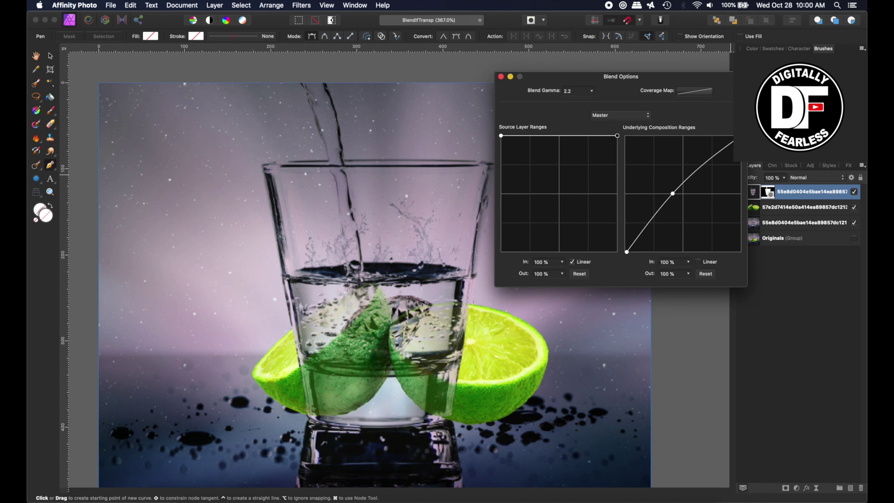
mouse_move(731, 137)
mouse_down()
mouse_move(708, 134)
mouse_move(738, 136)
mouse_up()
mouse_move(680, 204)
mouse_down()
mouse_move(717, 243)
mouse_move(643, 192)
mouse_move(665, 205)
mouse_move(679, 196)
mouse_up()
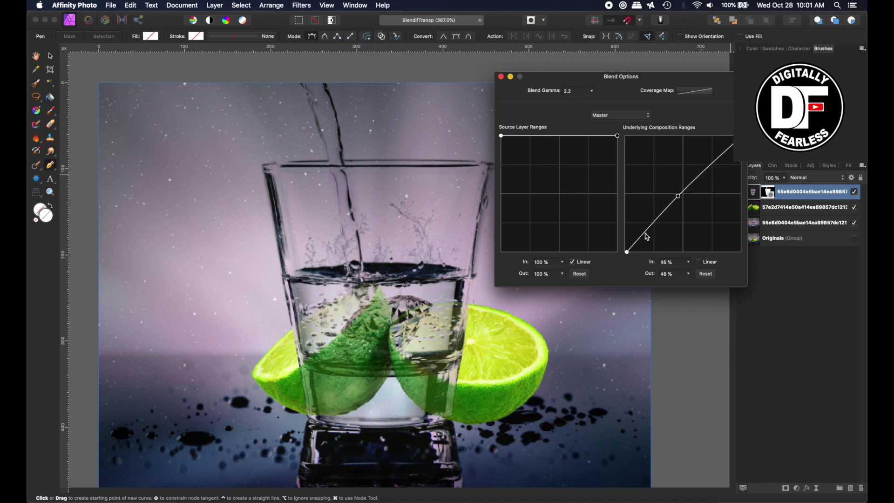
mouse_move(626, 243)
mouse_down()
mouse_move(629, 191)
mouse_move(624, 252)
mouse_up()
click(679, 198)
drag(671, 202, 651, 219)
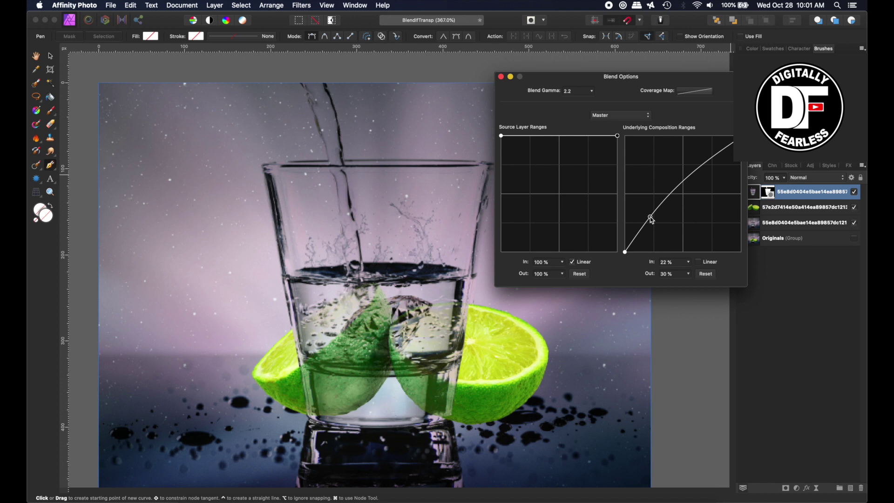
click(501, 77)
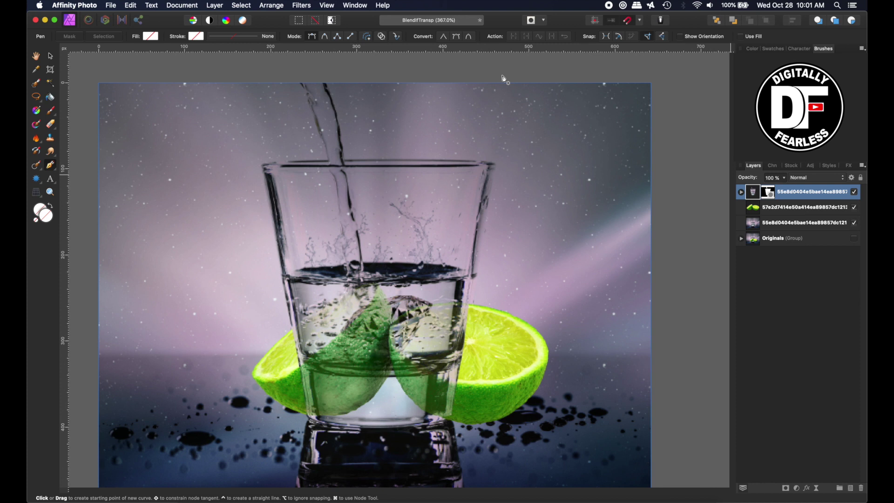
Step: Duplicate the lime halves layer and copy the glass mask onto the upper lime copy
click(759, 211)
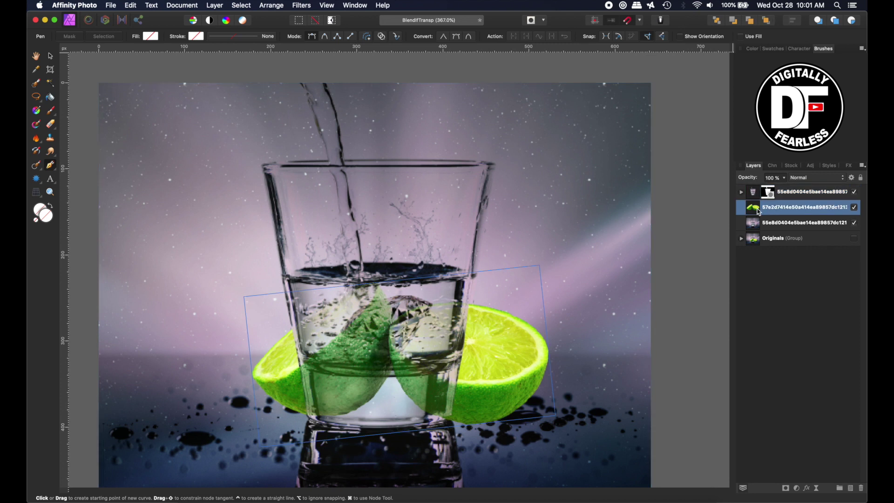
key(super+j)
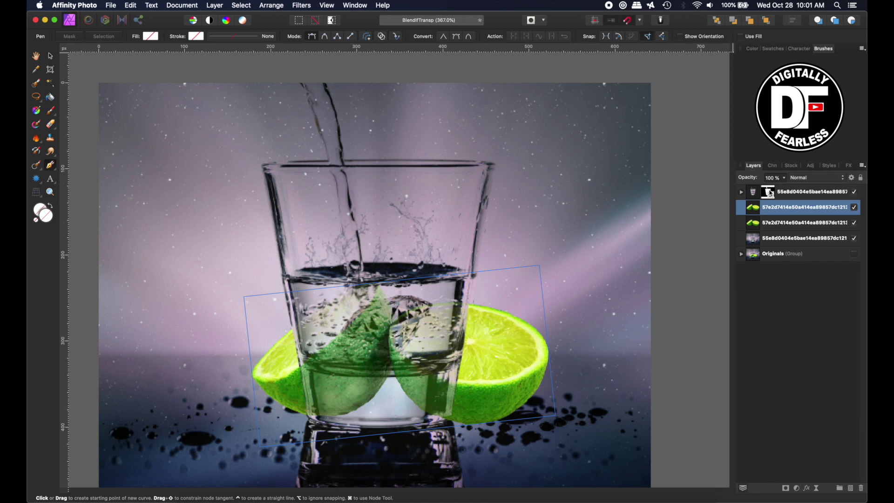
click(741, 192)
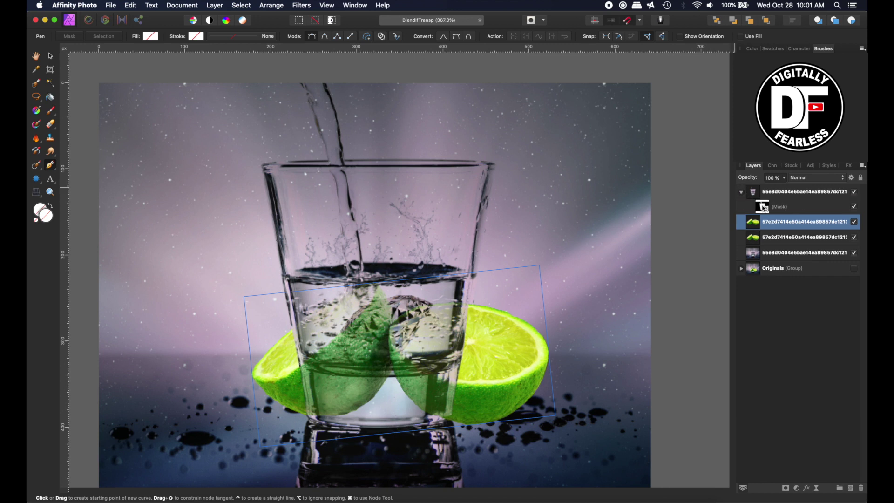
click(764, 208)
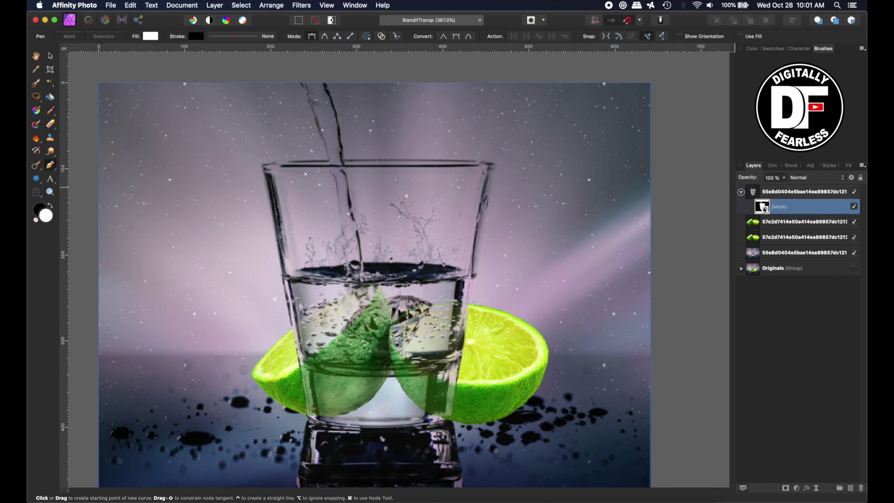
key(super+j)
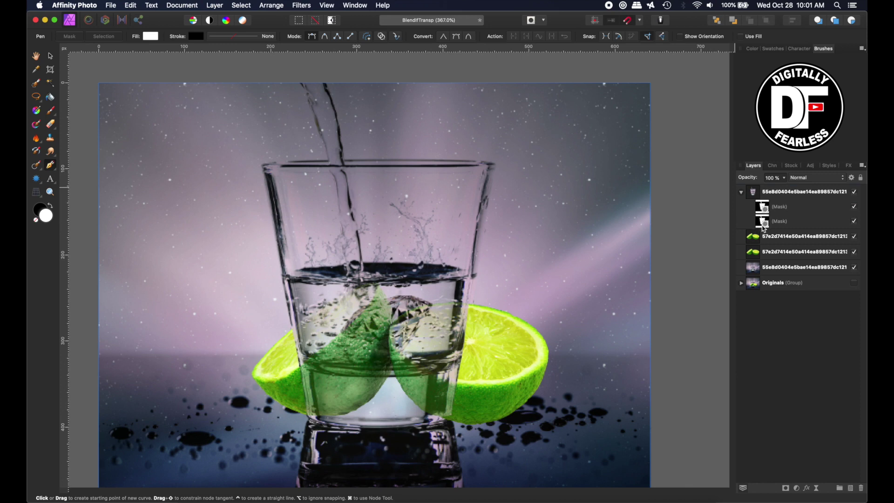
drag(766, 225, 756, 238)
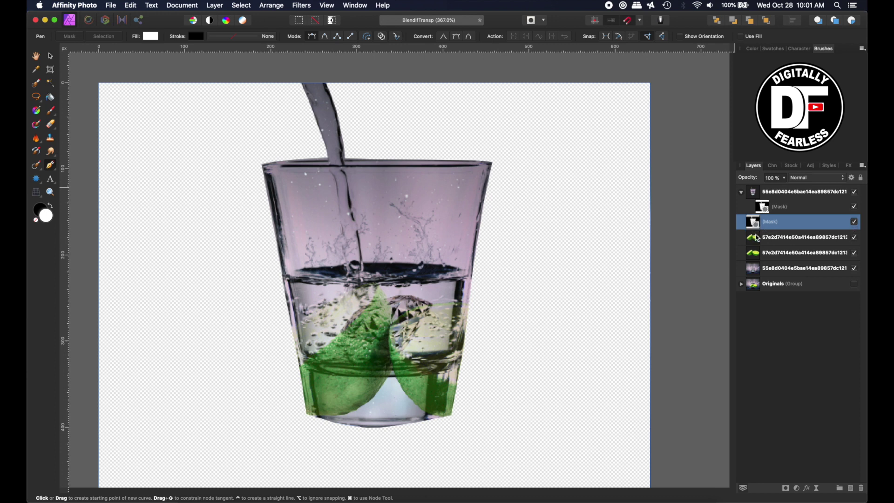
drag(756, 222, 755, 237)
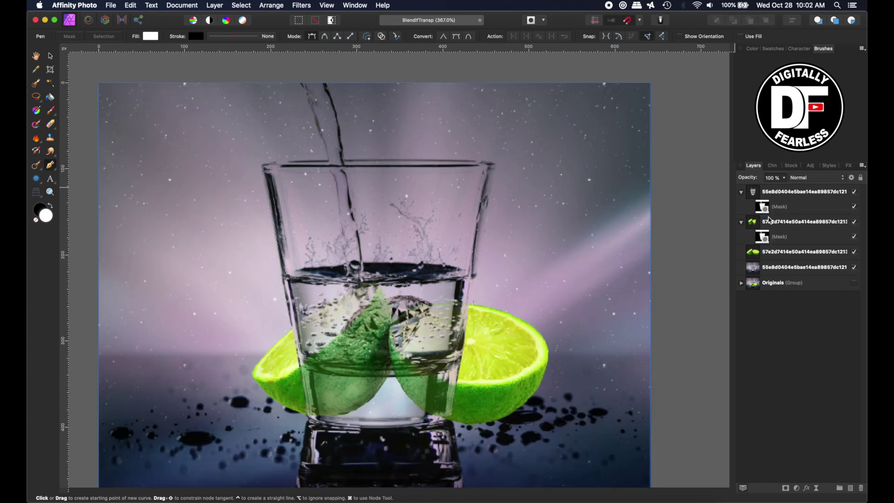
Step: Rasterize & Trim the masked inner lime layer, then show the outer lime halves again
click(854, 252)
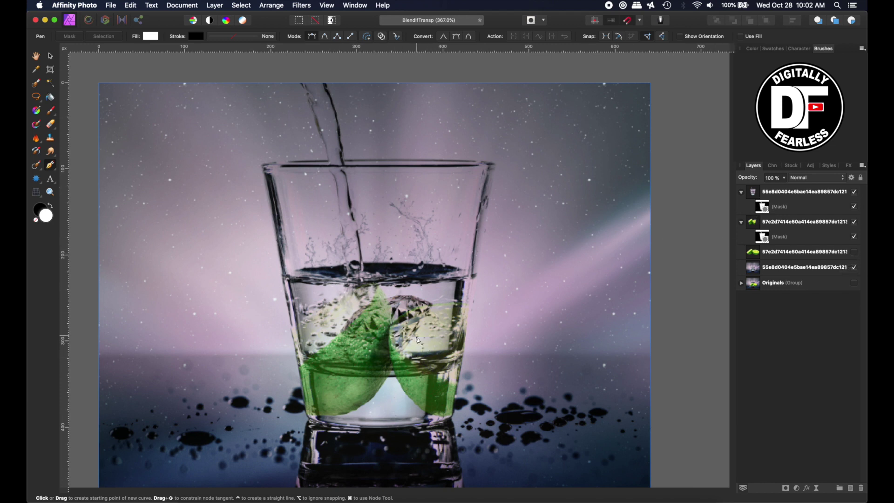
click(854, 253)
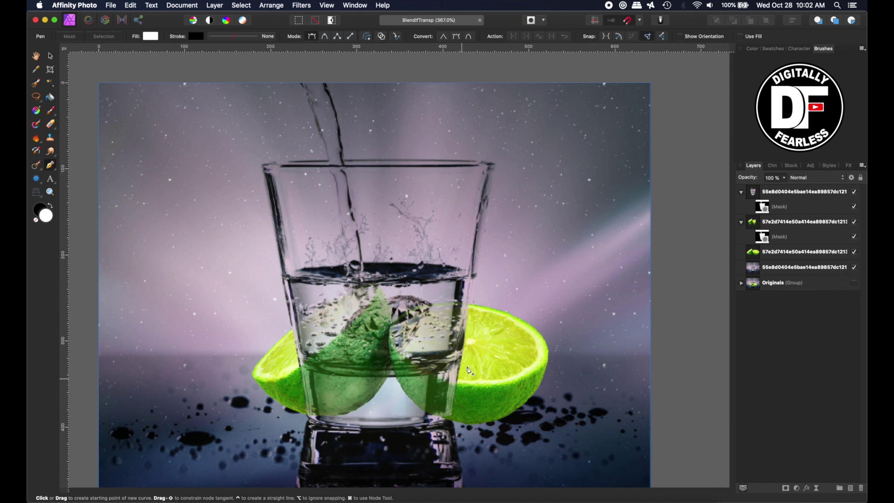
click(778, 222)
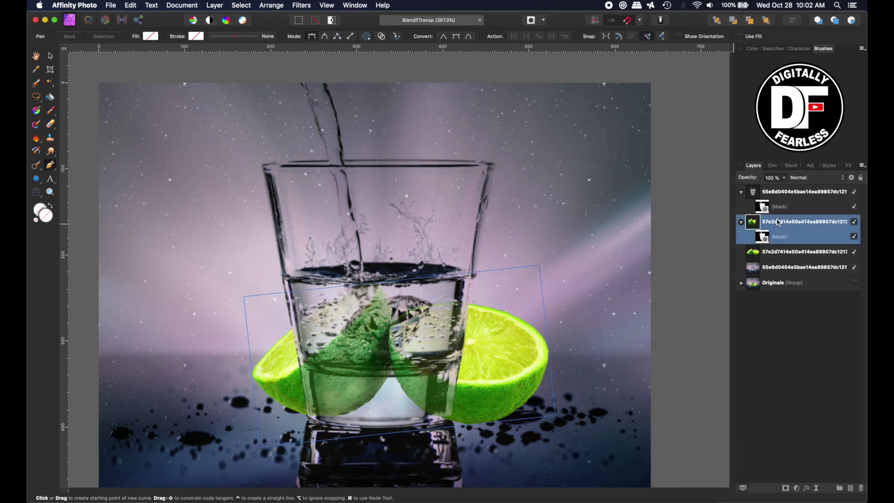
click(854, 252)
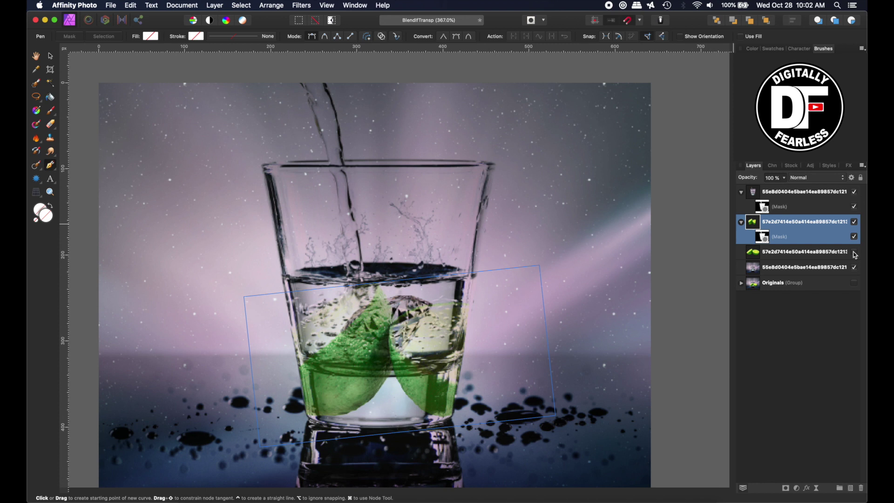
right_click(790, 227)
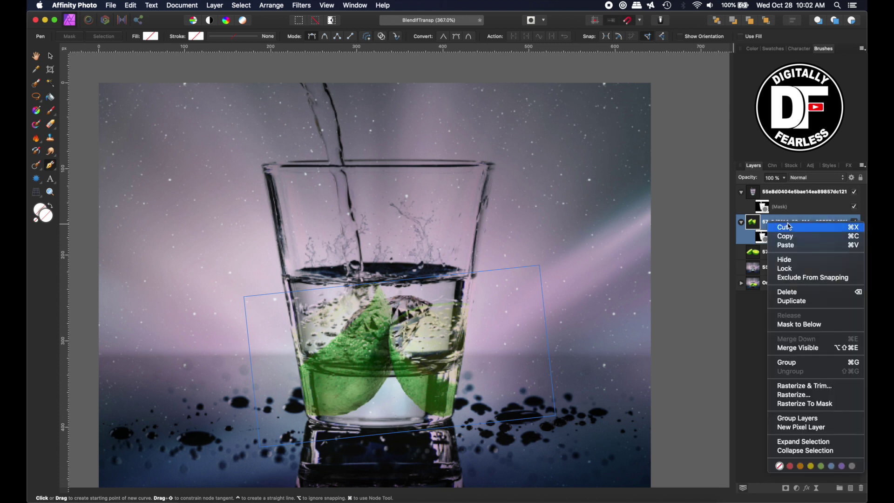
click(786, 387)
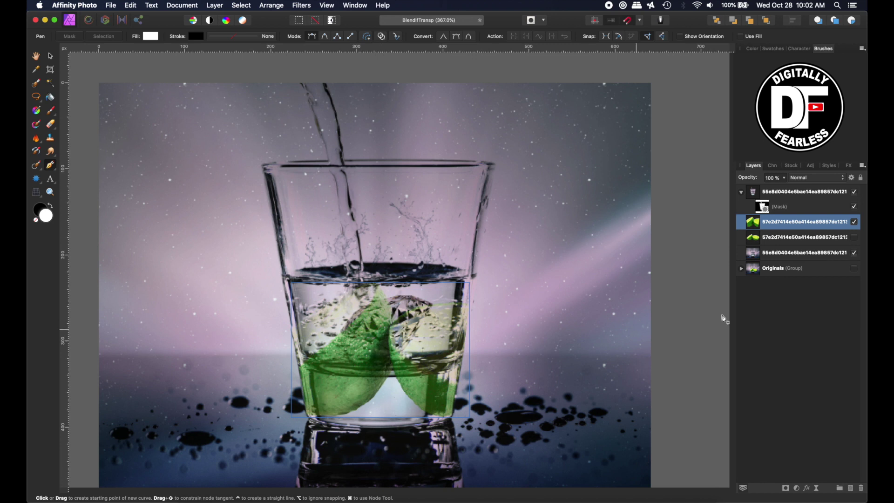
click(855, 237)
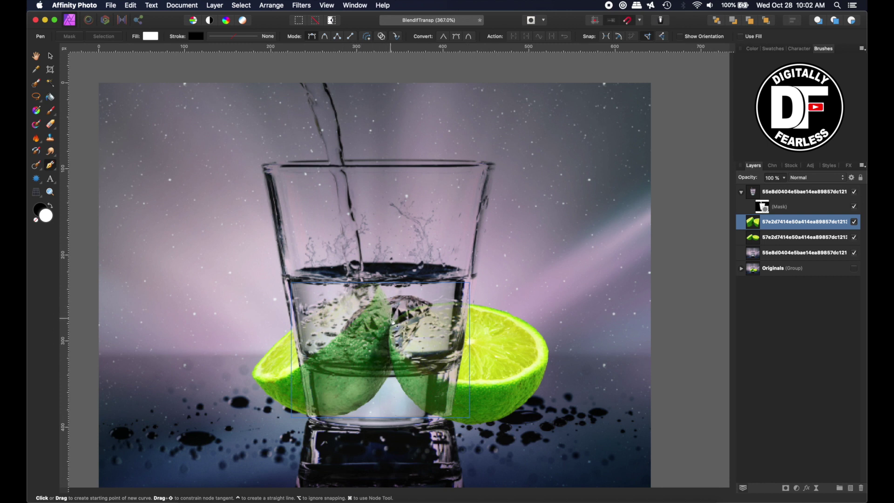
click(408, 288)
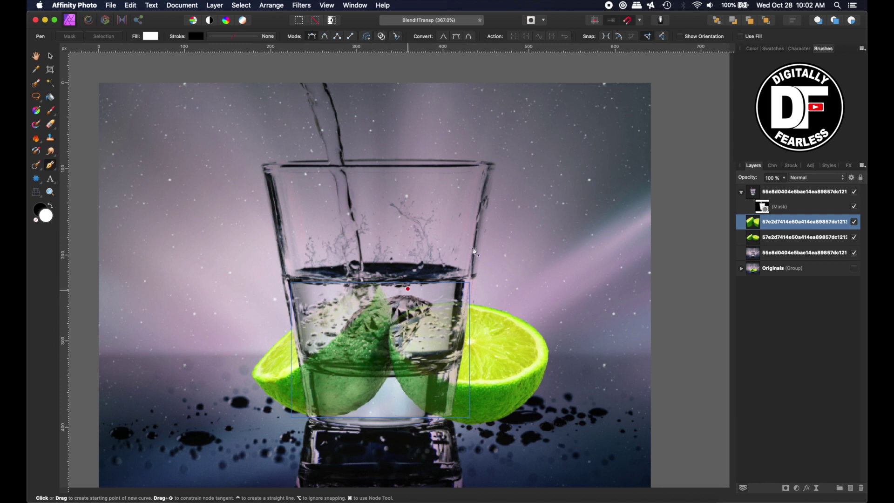
Step: In the Liquify Persona, paint freeze with a small brush over the outer limes on both sides
click(89, 21)
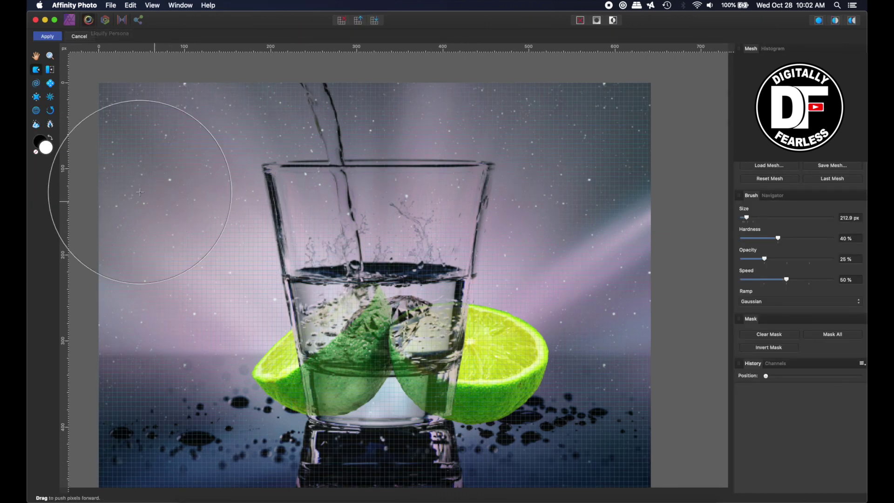
key(bracketleft)
key(bracketleft)
key(bracketleft)
key(bracketleft)
key(bracketleft)
key(bracketleft)
key(bracketleft)
key(bracketleft)
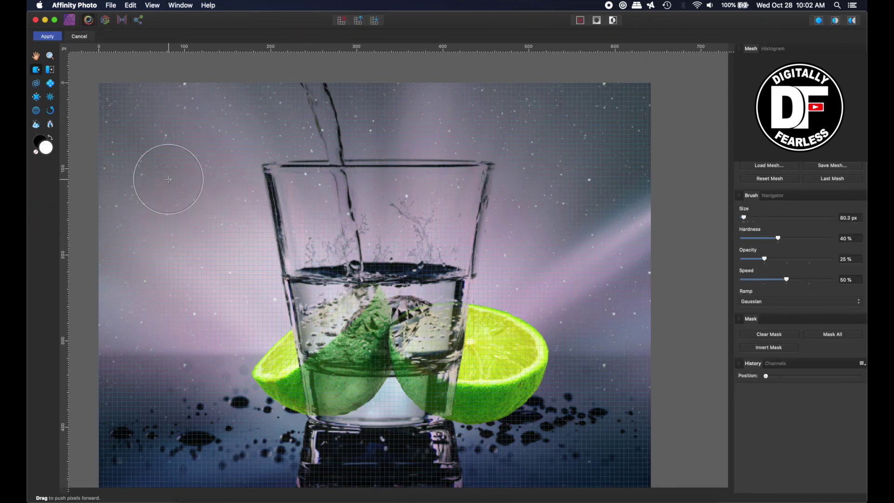
click(37, 126)
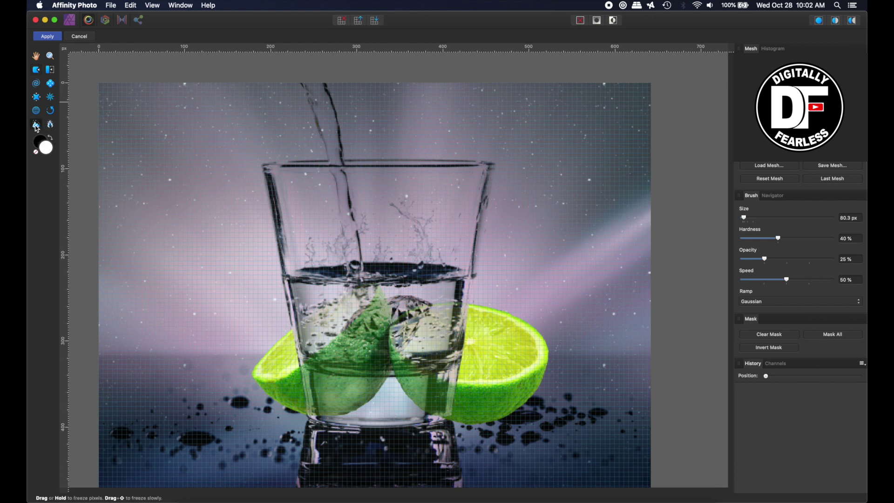
key(bracketleft)
key(bracketleft)
key(bracketleft)
key(bracketleft)
key(bracketleft)
key(bracketleft)
click(276, 292)
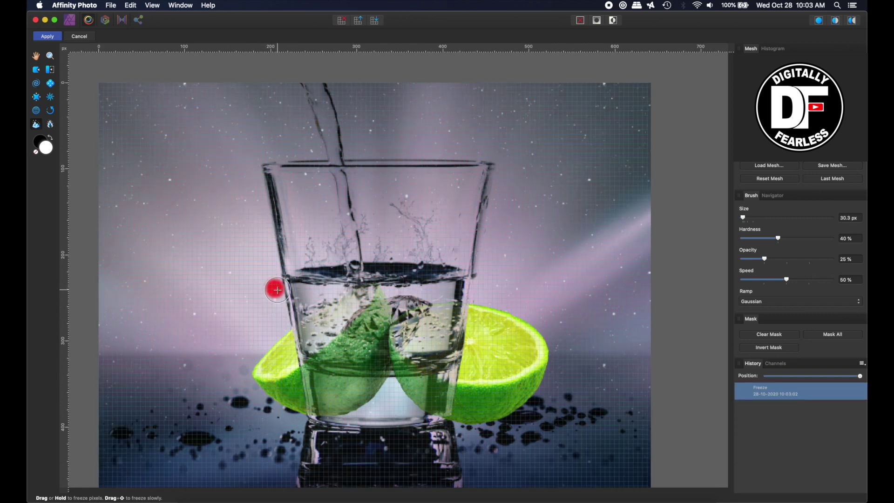
mouse_move(275, 285)
mouse_down()
mouse_move(305, 410)
mouse_move(275, 397)
mouse_move(264, 379)
mouse_move(274, 352)
mouse_move(290, 392)
mouse_move(275, 345)
mouse_up()
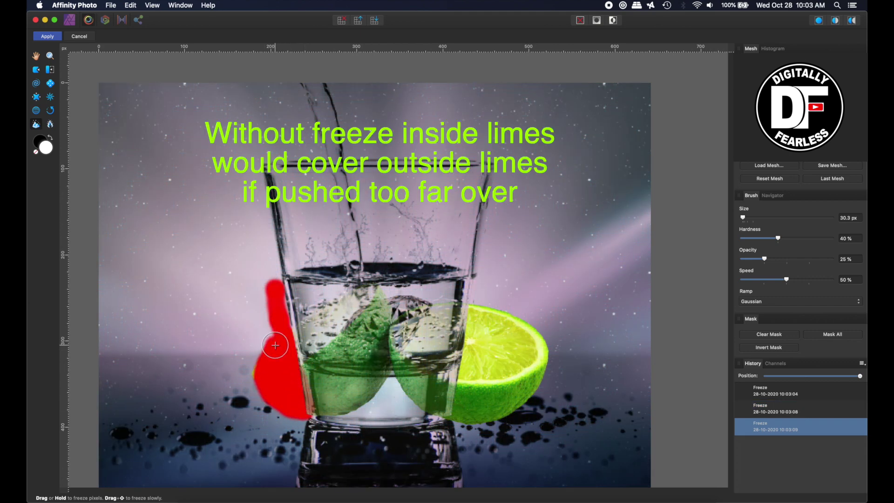
click(480, 293)
mouse_move(480, 294)
mouse_down()
mouse_move(456, 419)
mouse_move(493, 418)
mouse_move(550, 364)
mouse_move(489, 303)
mouse_up()
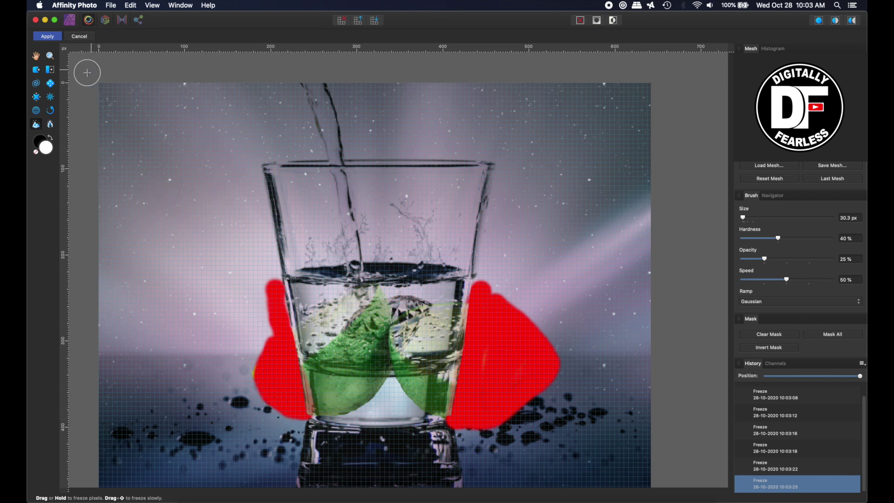
Step: Push the inner lime pixels around with an enlarged Push Forward brush, then apply the liquify
click(37, 74)
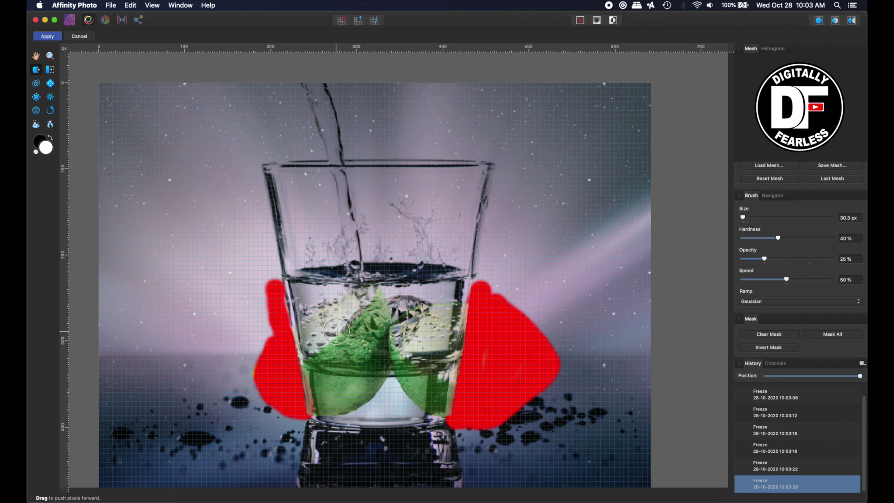
key(bracketright)
key(bracketright)
key(bracketright)
key(bracketright)
key(bracketright)
key(bracketright)
key(bracketright)
key(bracketright)
mouse_move(336, 331)
mouse_down()
mouse_move(338, 382)
mouse_move(354, 379)
mouse_move(361, 398)
mouse_move(327, 328)
mouse_move(354, 324)
mouse_move(347, 312)
mouse_move(415, 371)
mouse_move(415, 393)
mouse_move(450, 395)
mouse_move(431, 416)
mouse_up()
drag(359, 397, 350, 399)
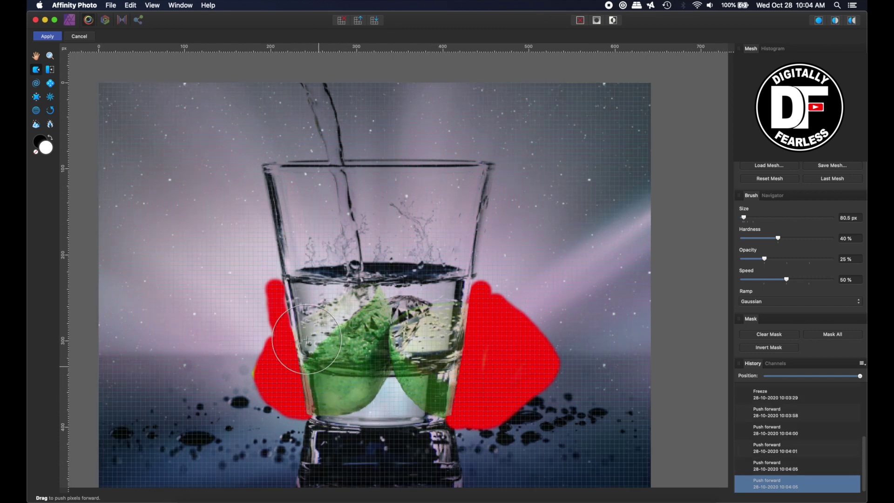
drag(324, 334, 304, 314)
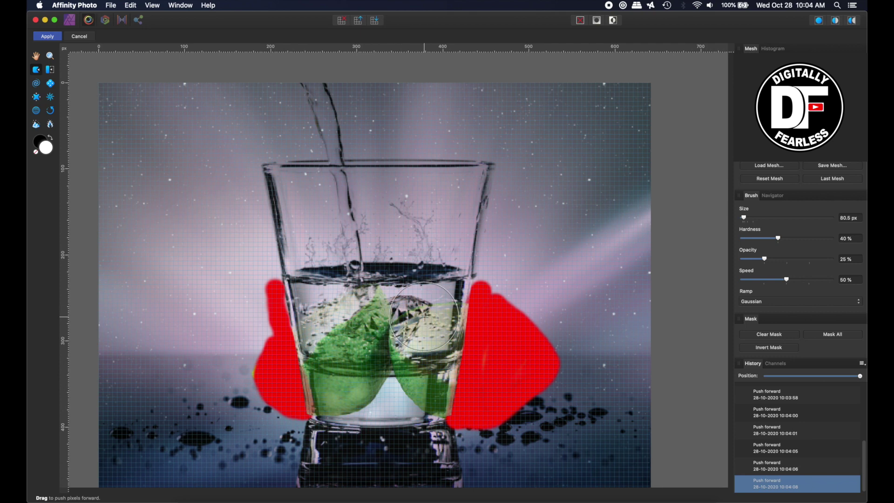
drag(448, 307, 421, 292)
mouse_move(421, 326)
mouse_down()
mouse_move(417, 354)
mouse_move(392, 371)
mouse_move(398, 394)
mouse_up()
drag(372, 391, 370, 386)
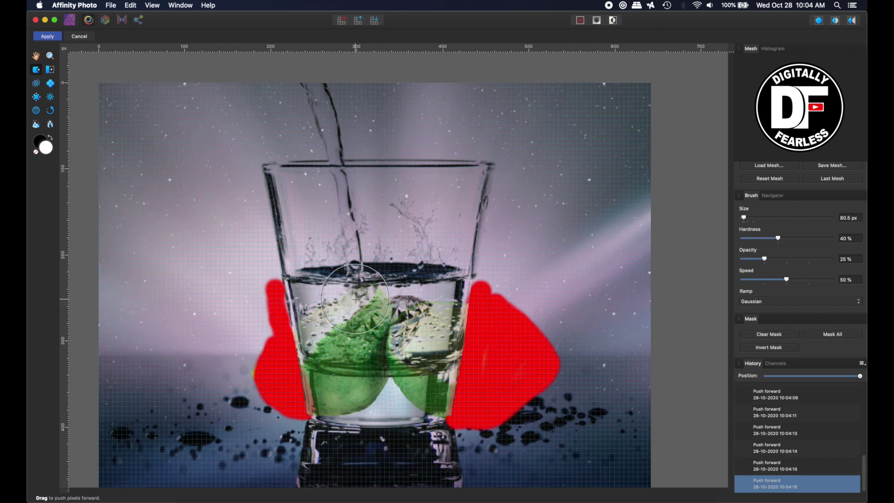
mouse_move(364, 321)
mouse_down()
mouse_move(366, 308)
mouse_move(395, 299)
mouse_move(403, 334)
mouse_move(419, 321)
mouse_move(393, 317)
mouse_up()
mouse_move(336, 321)
mouse_down()
mouse_move(340, 344)
mouse_move(326, 335)
mouse_up()
click(43, 38)
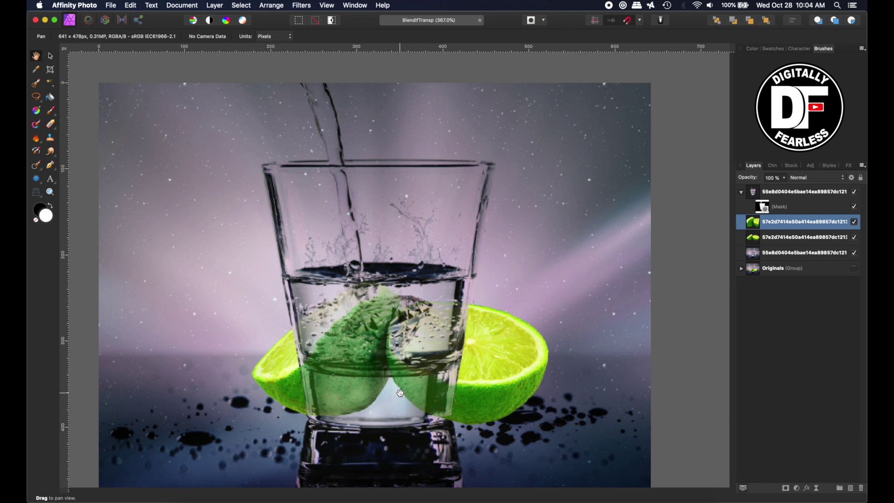
Step: Select the lower, outer lime halves layer in the Layers panel
click(756, 244)
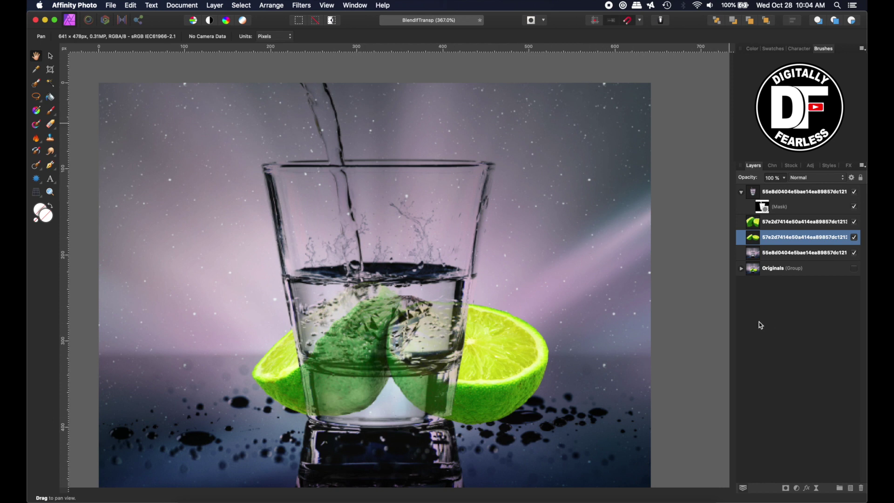
Step: Attach a Curves adjustment to the outer limes layer with the curve pulled down to darken them
click(797, 489)
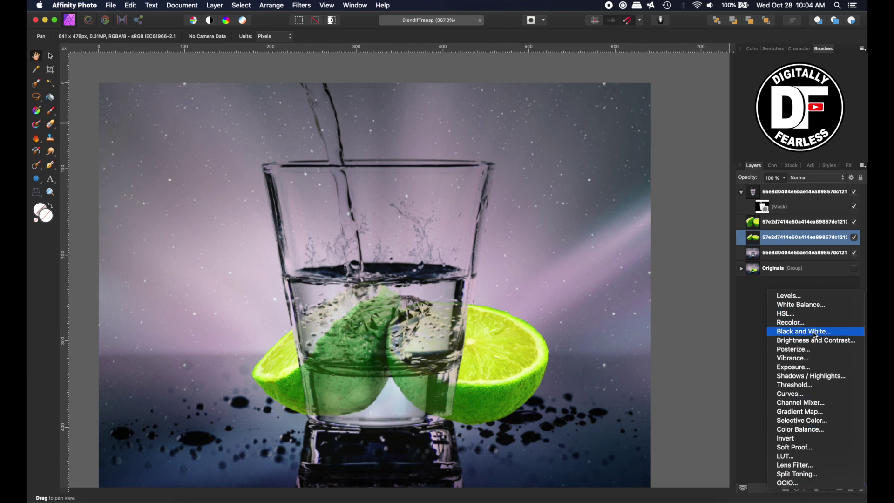
click(791, 394)
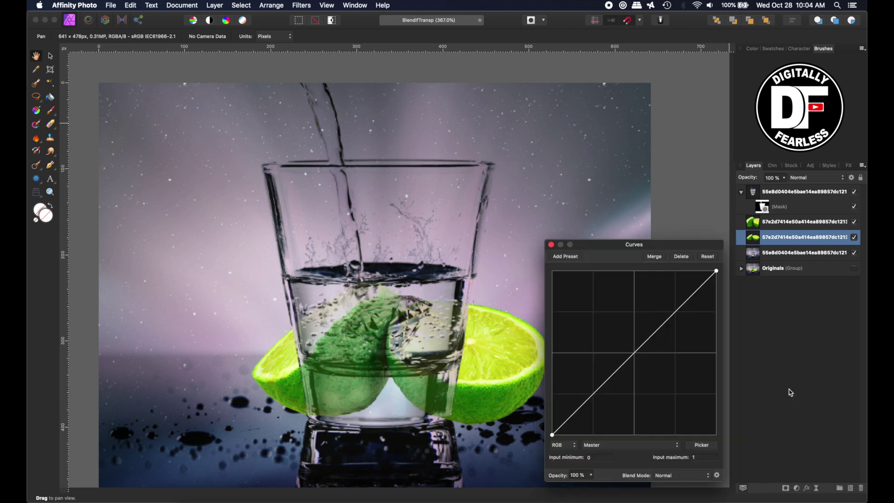
drag(632, 356, 653, 374)
click(551, 245)
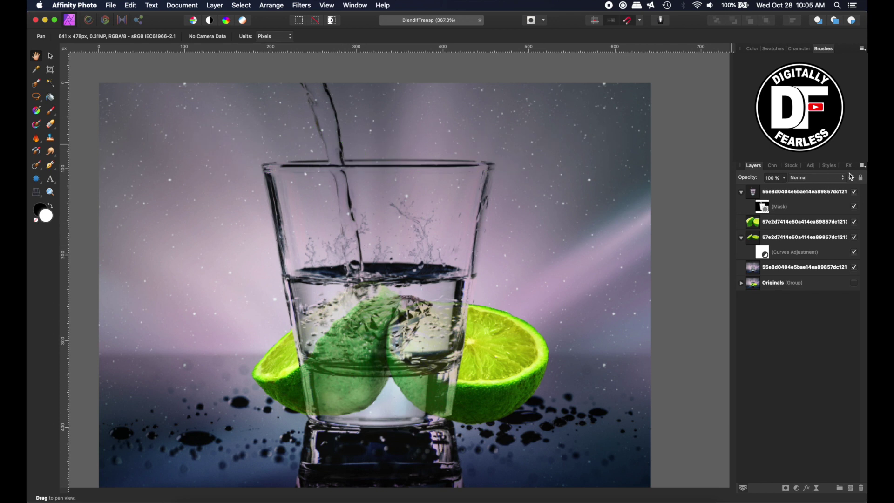
Step: Reshape the masked glass layer's Underlying Composition Ranges into a straight line starting at 1% in, 1% out
click(755, 199)
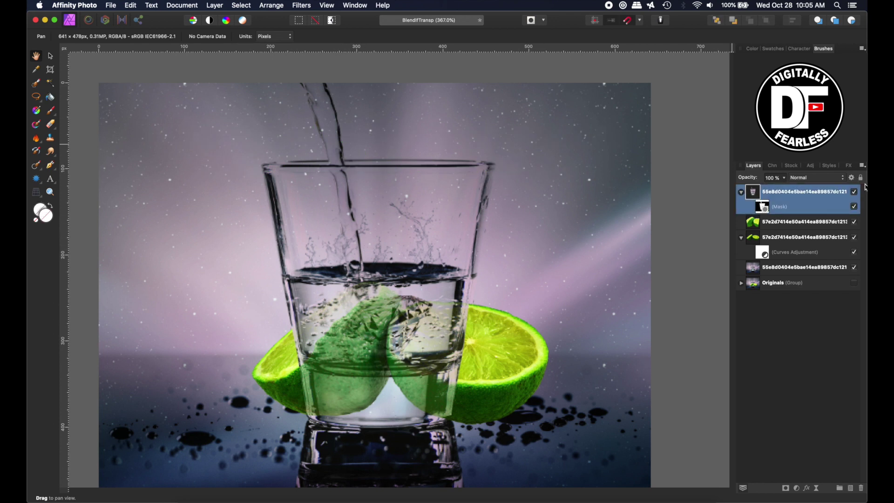
click(851, 178)
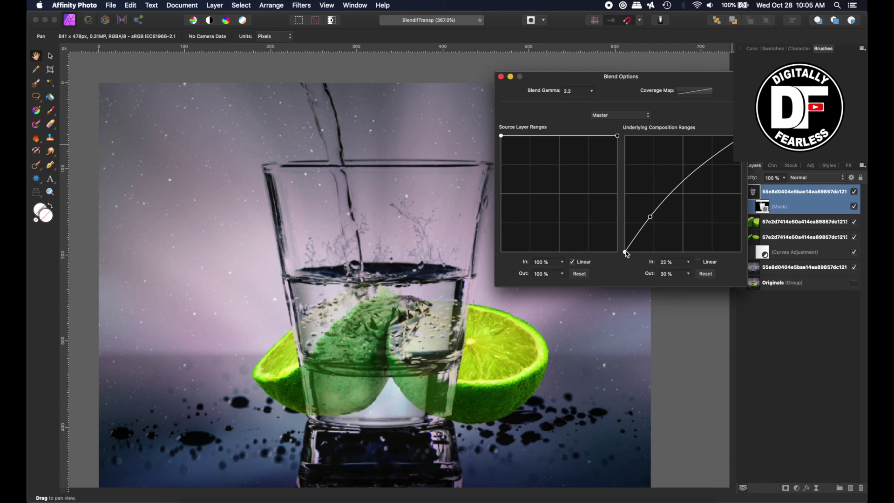
drag(626, 252, 618, 139)
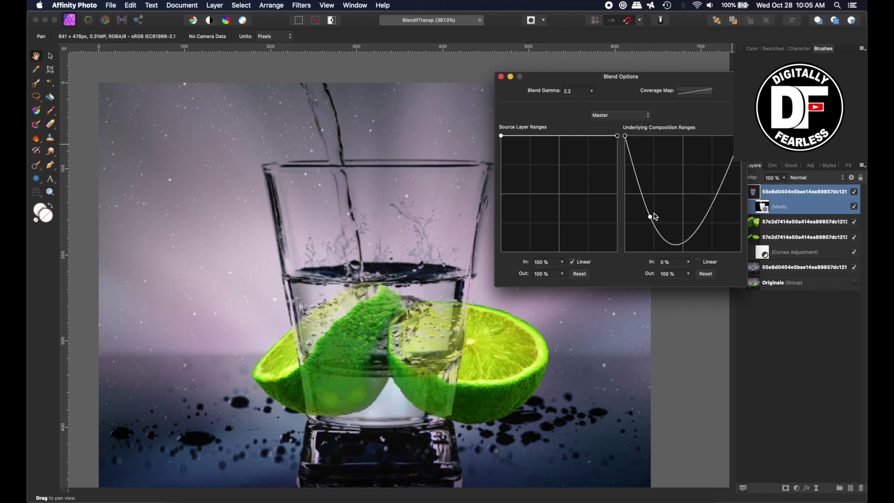
key(Delete)
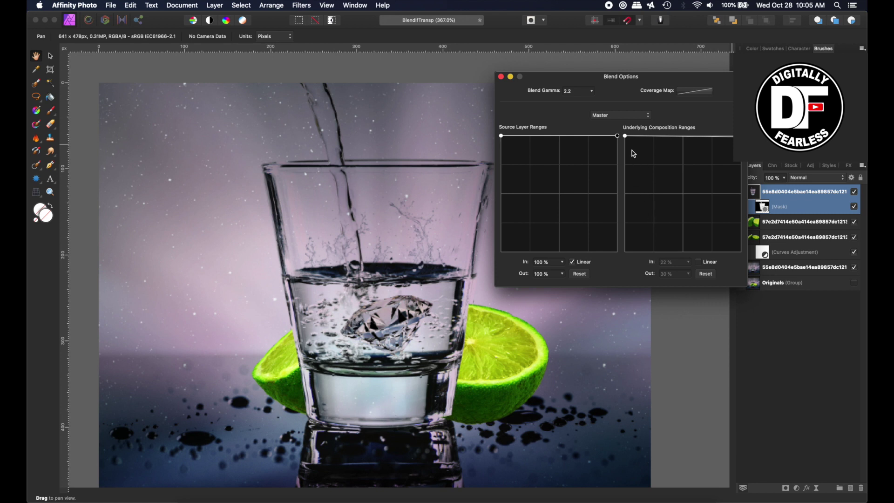
drag(627, 140, 628, 255)
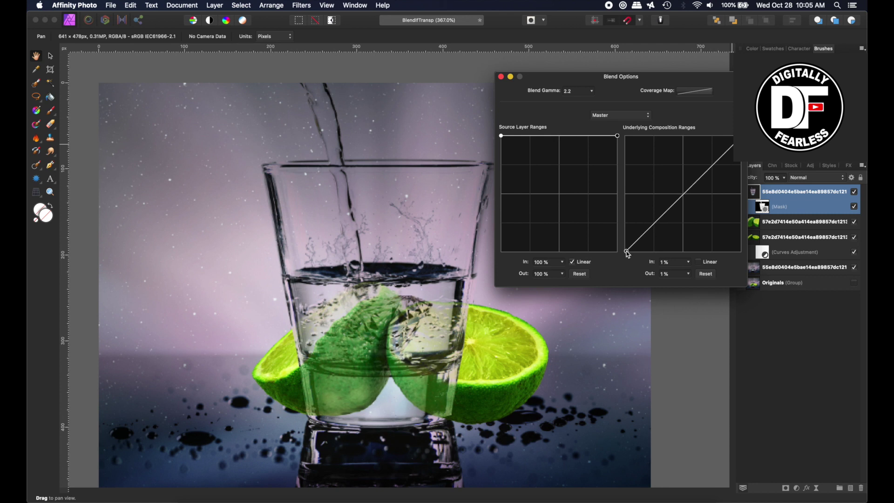